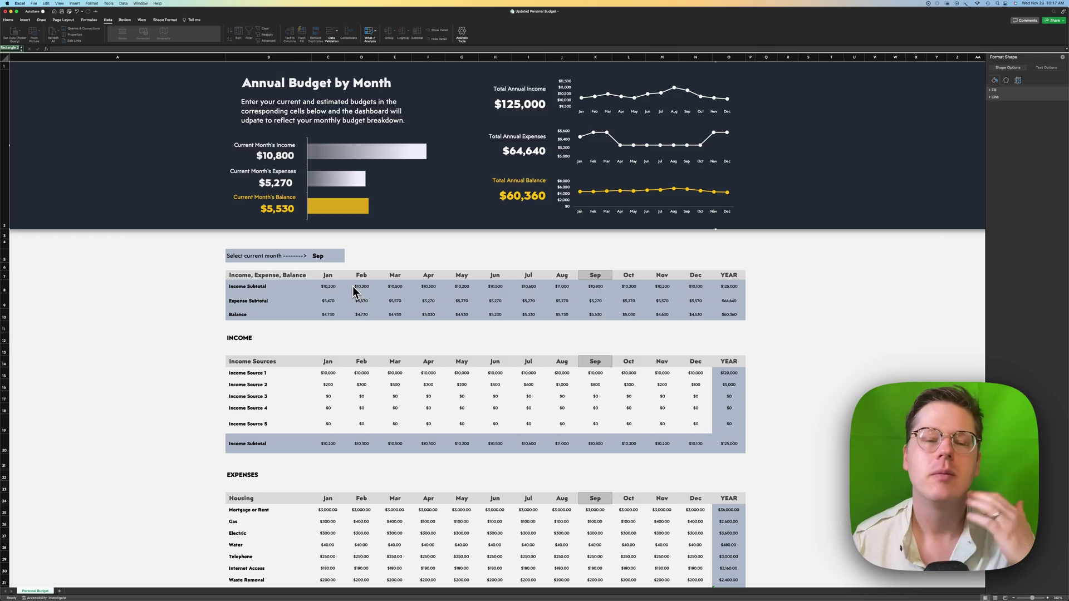
Create a new workbook from the Business expense budget template found by searching 'budget'.
key(Escape)
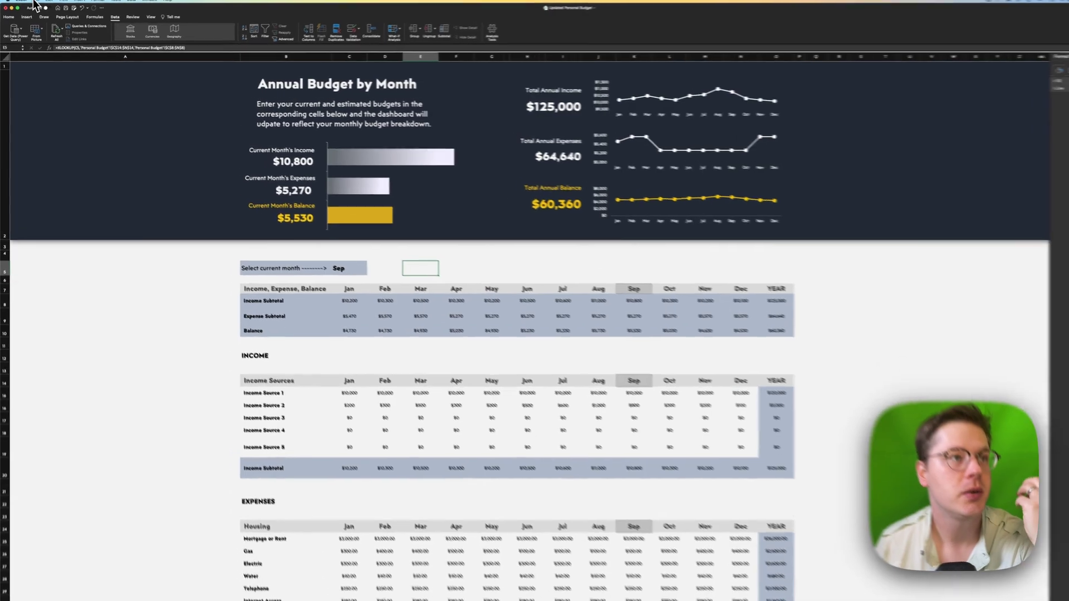
click(34, 5)
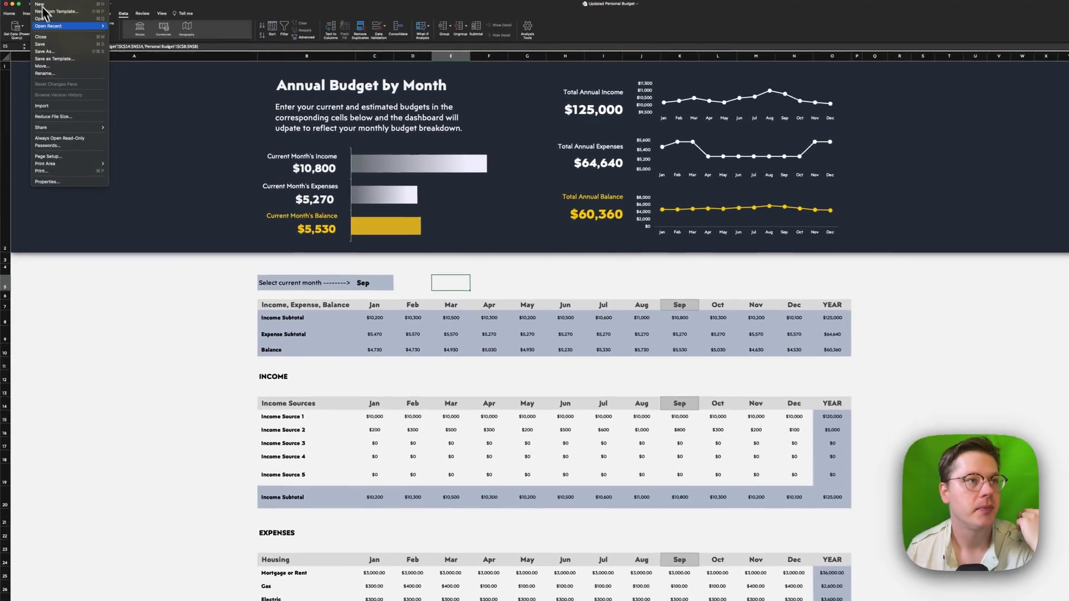
click(42, 15)
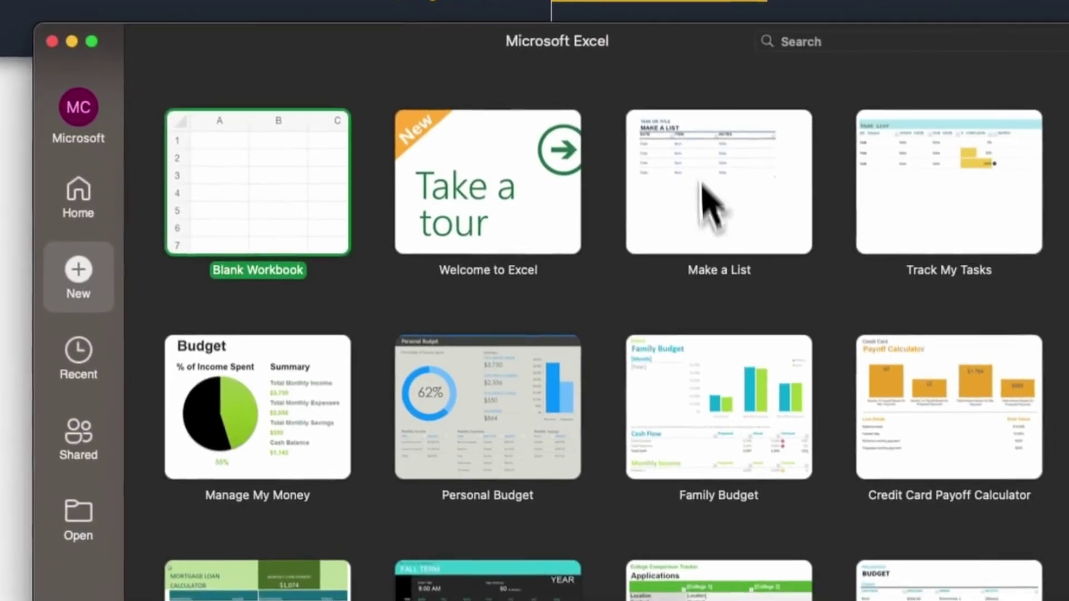
click(459, 252)
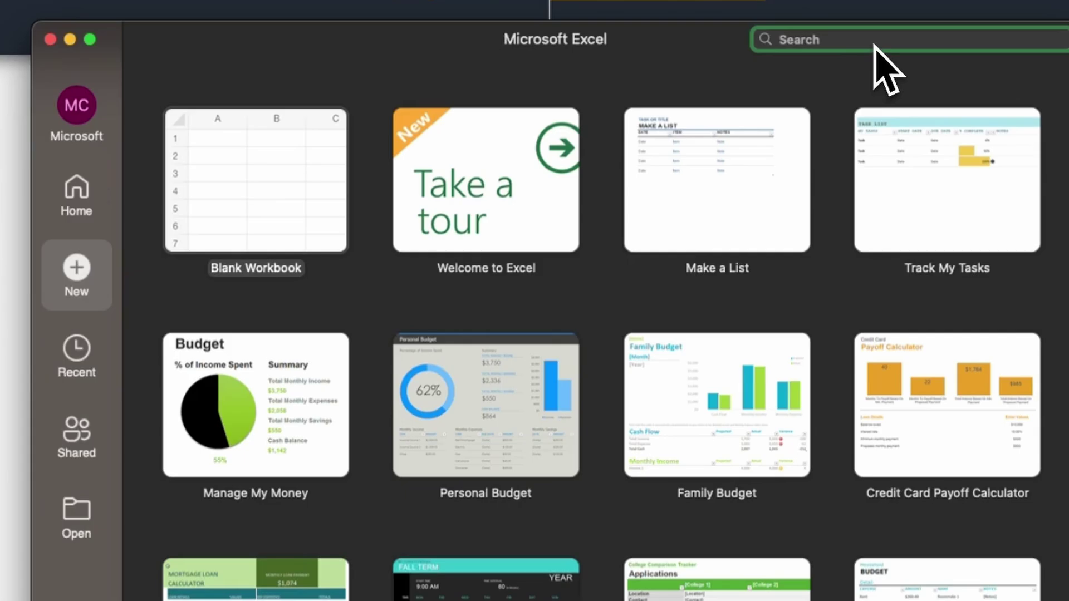
text(budget)
key(Return)
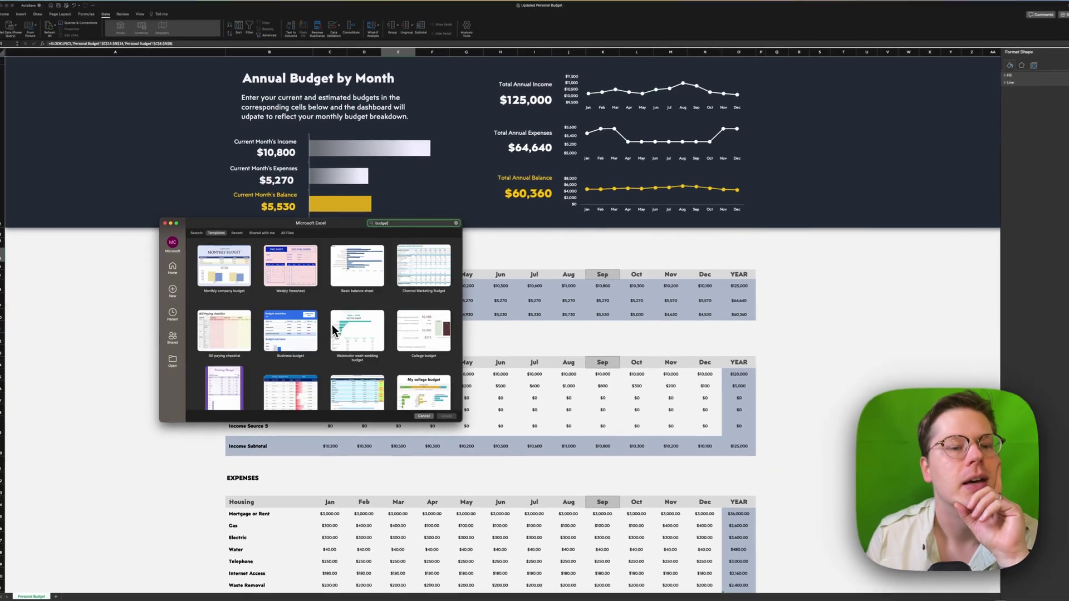
scroll(266, 327, down, 5)
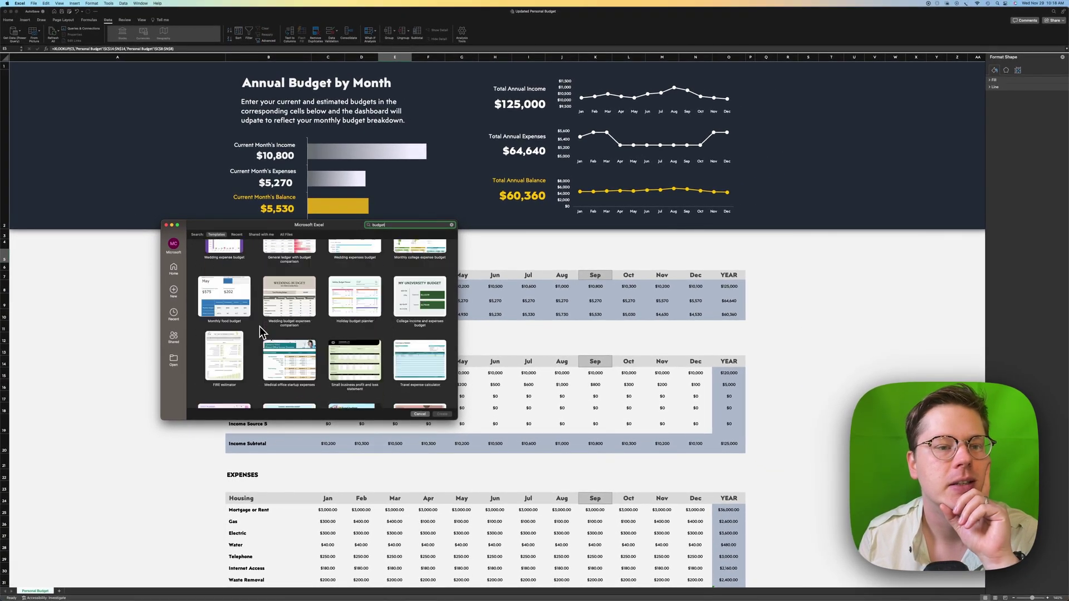
scroll(260, 328, down, 5)
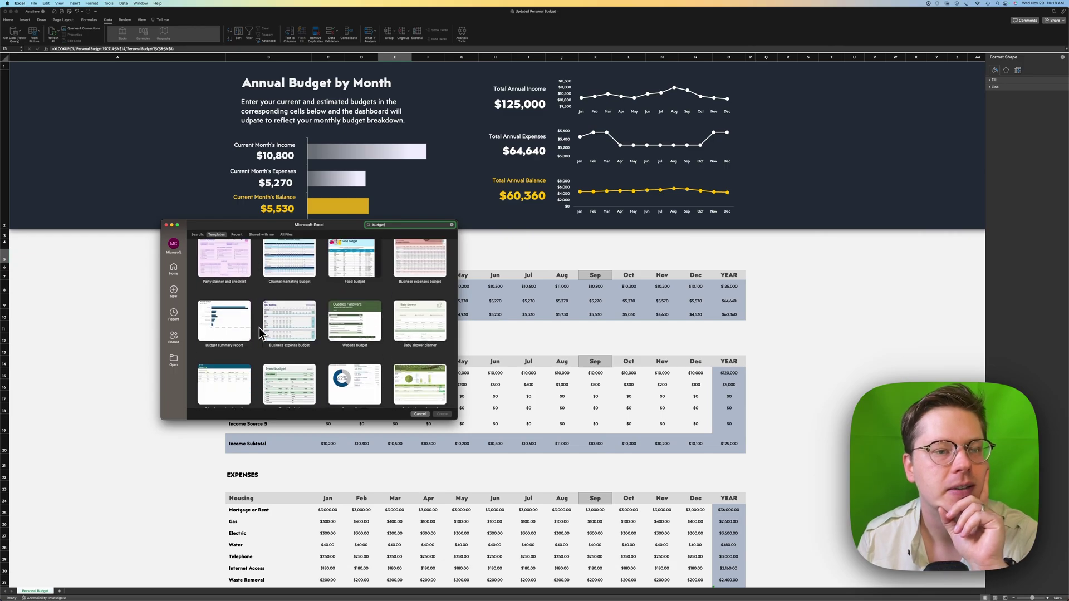
click(302, 285)
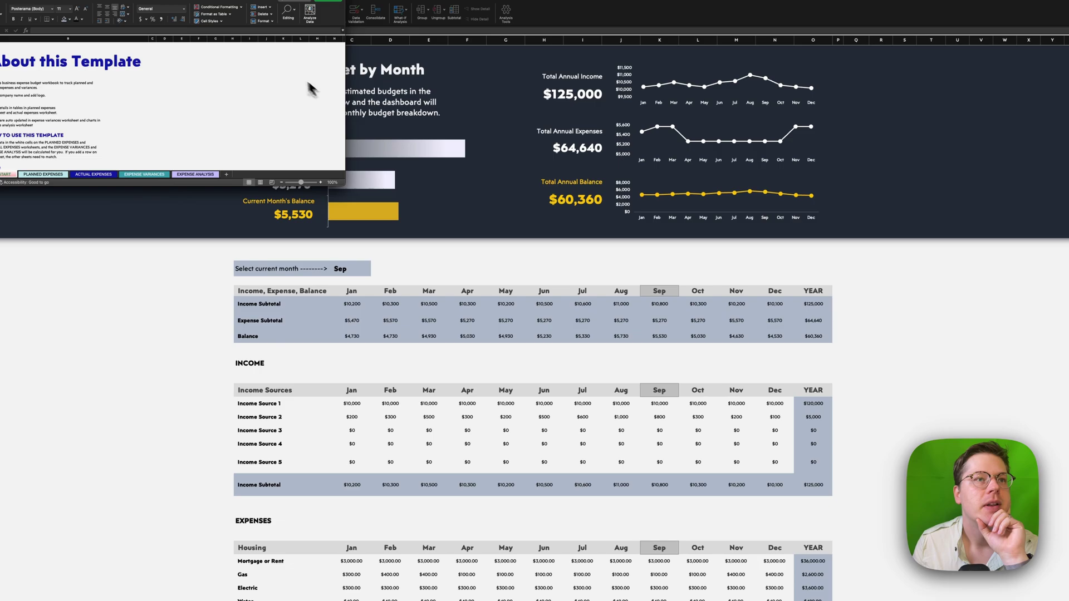
Move the template window over the dashboard and browse the PLANNED EXPENSES sheet's monthly figures.
drag(311, 1, 542, 243)
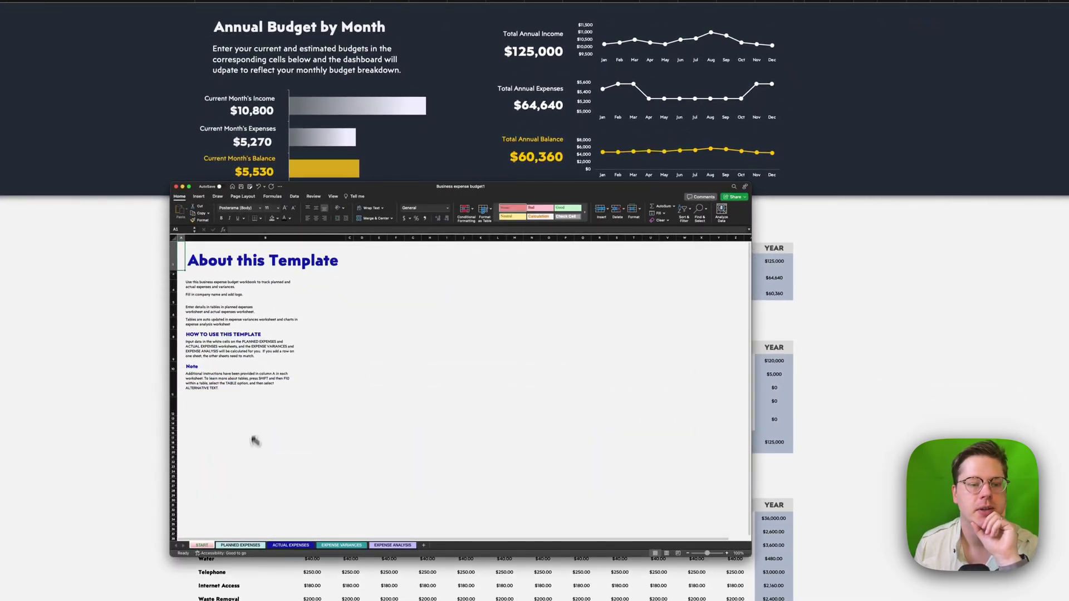
click(237, 546)
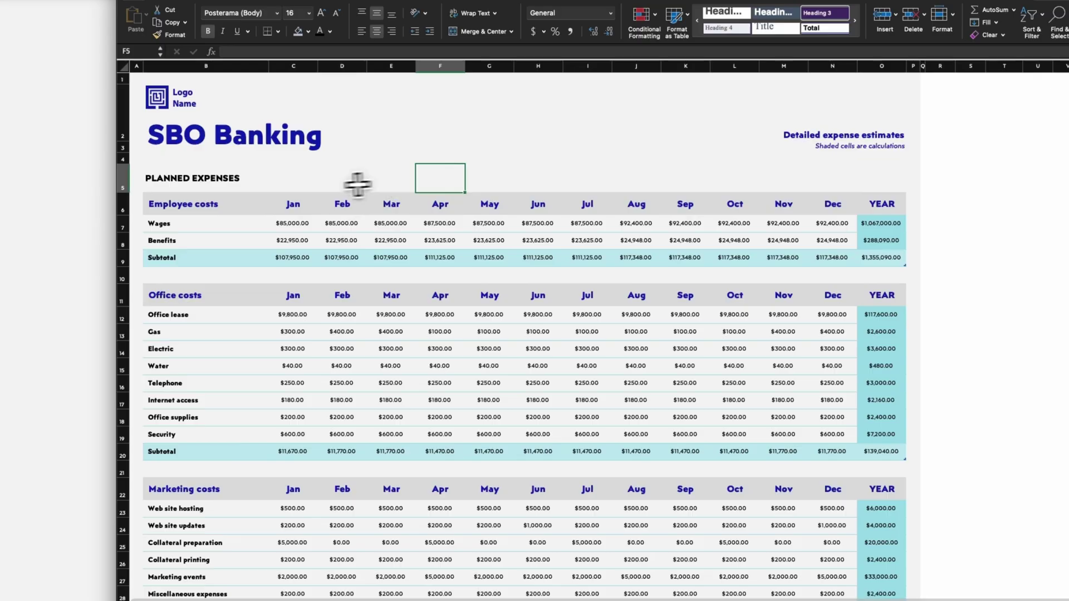
drag(269, 315, 589, 330)
click(685, 240)
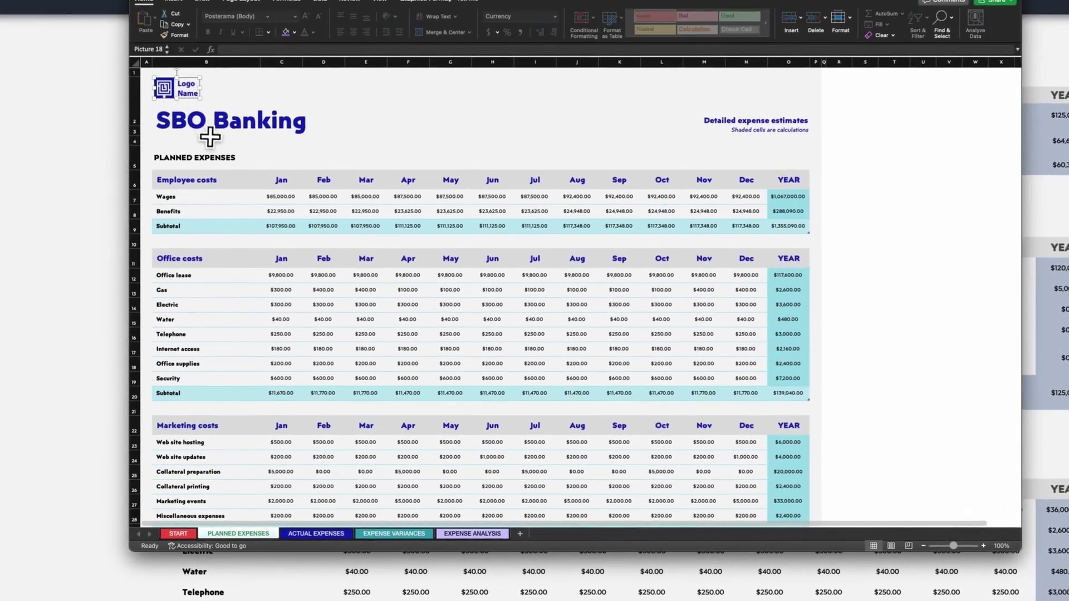
click(195, 167)
click(648, 150)
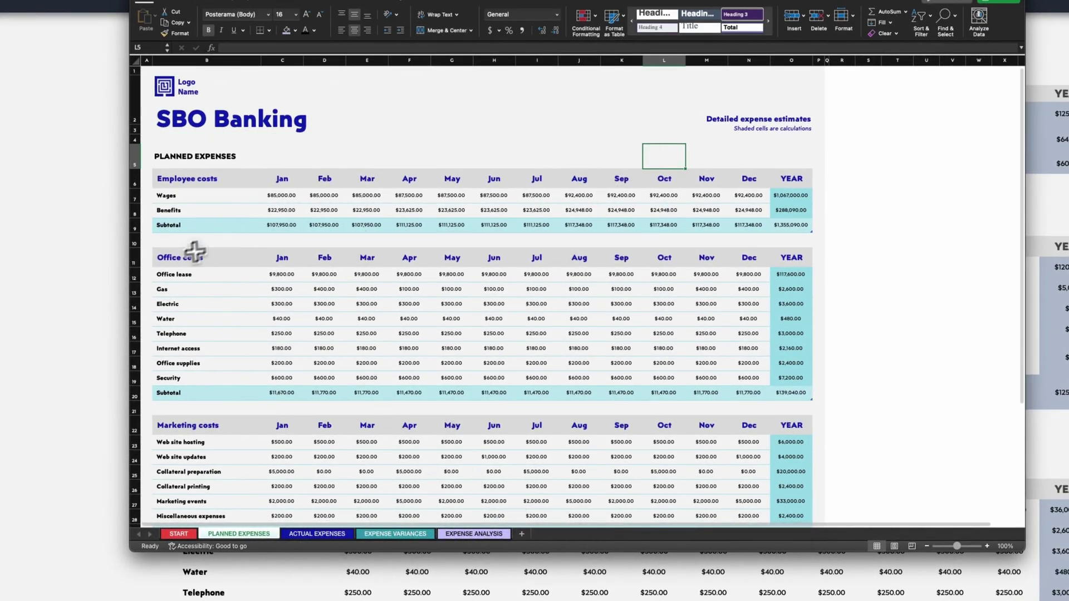
drag(238, 276, 179, 383)
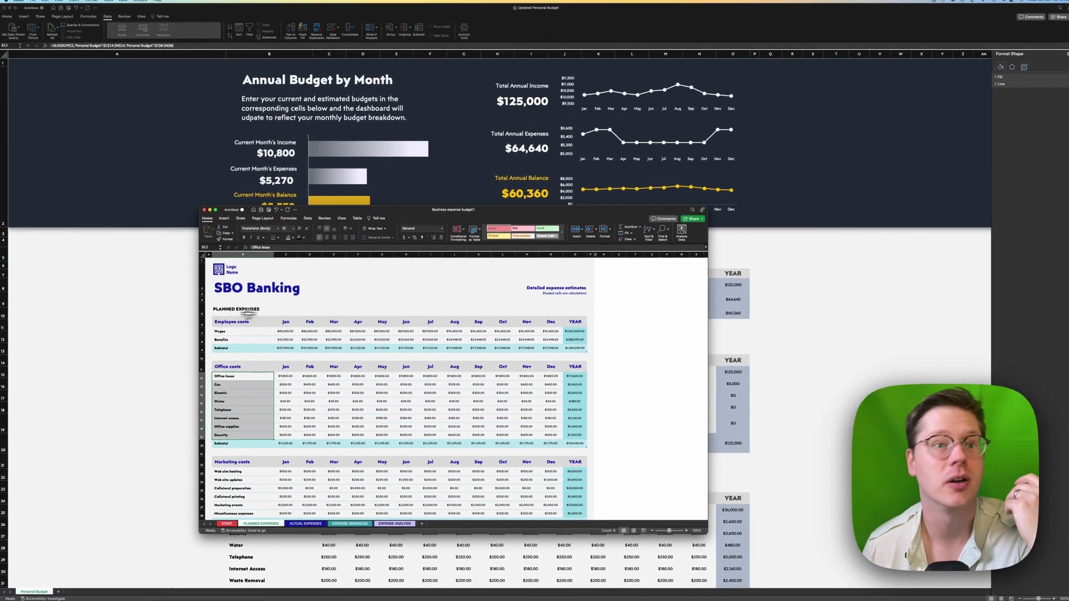
Bring the Personal Budget window to the front and scroll up to the dashboard title.
click(238, 191)
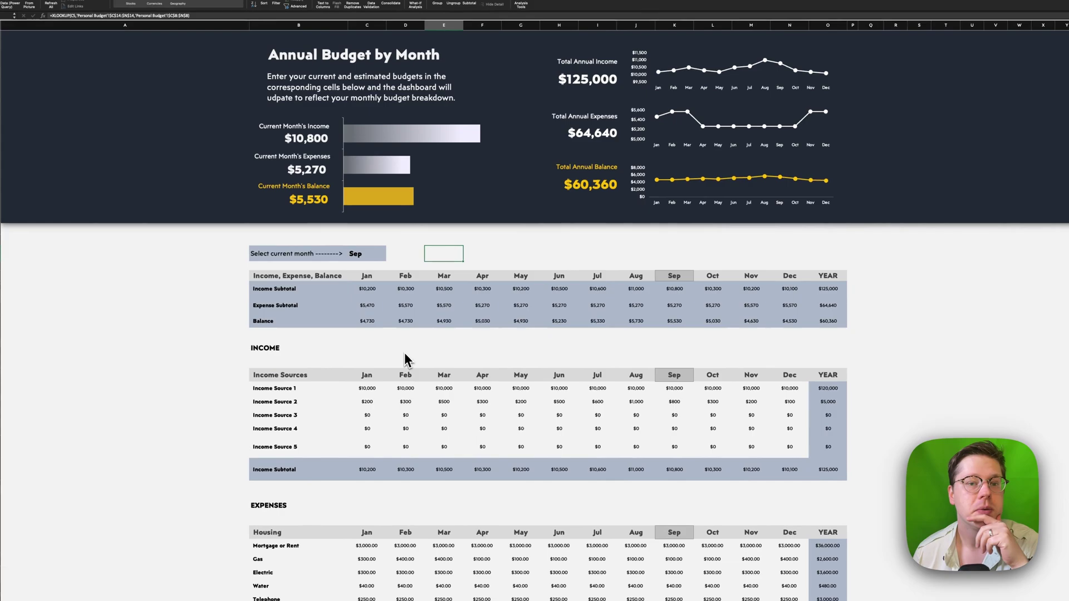
scroll(405, 354, down, 5)
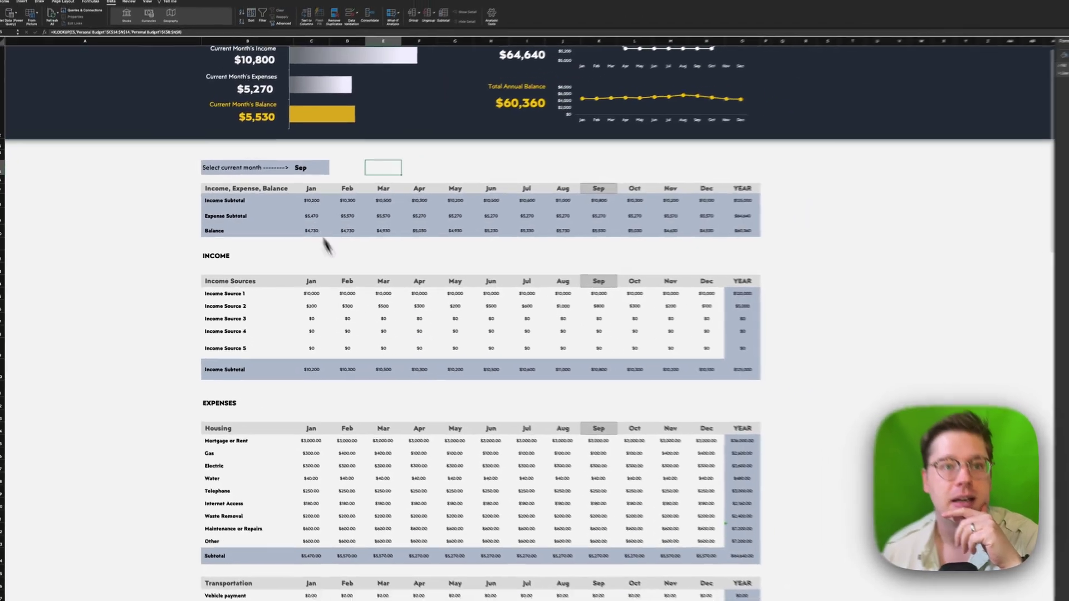
scroll(317, 205, up, 1)
scroll(275, 287, up, 3)
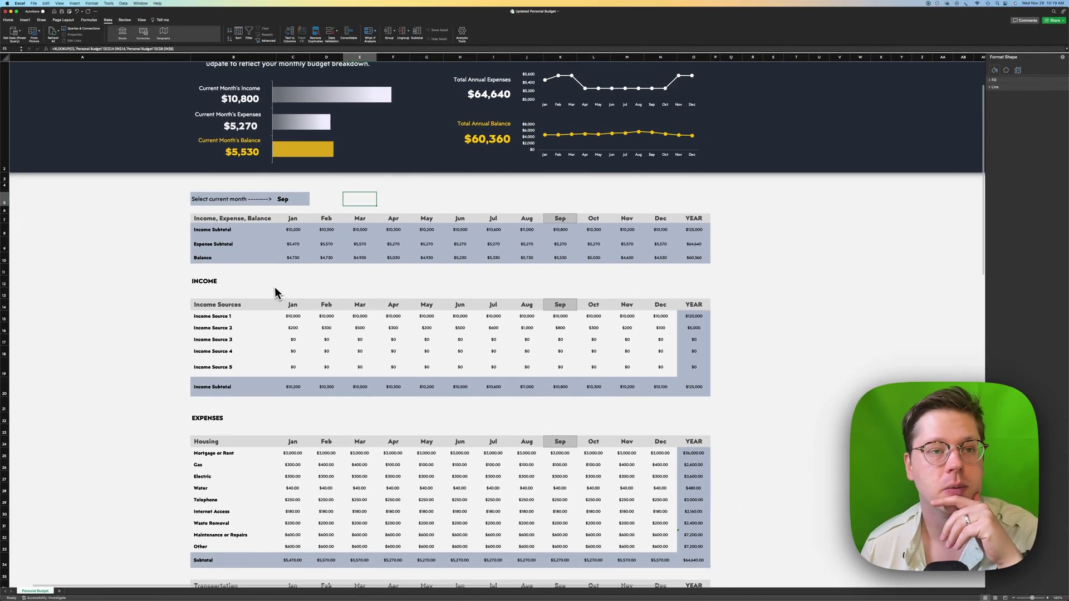
scroll(334, 281, up, 1)
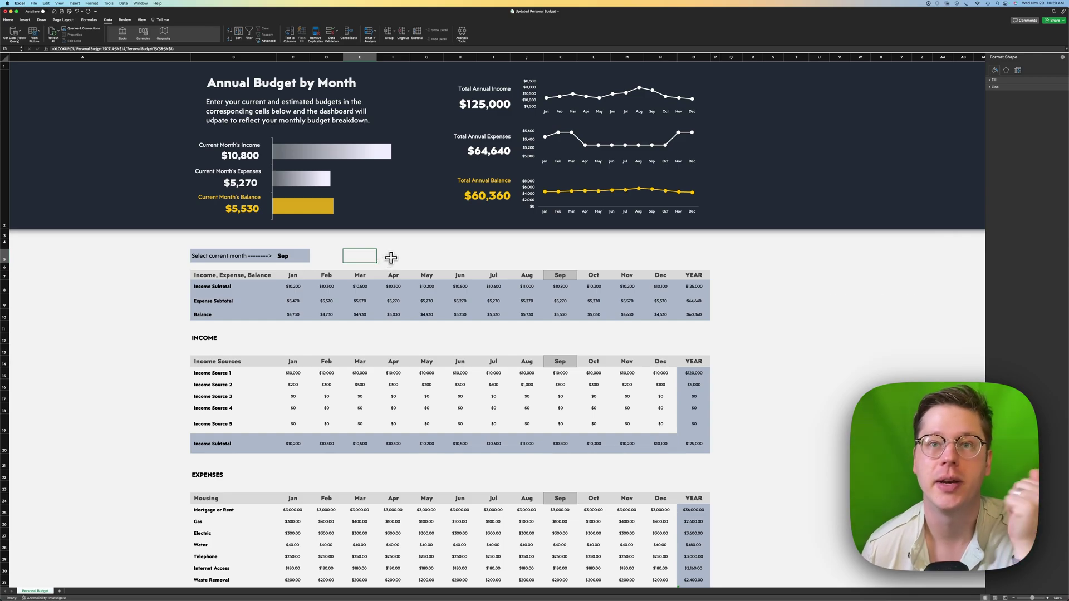
click(303, 256)
click(311, 260)
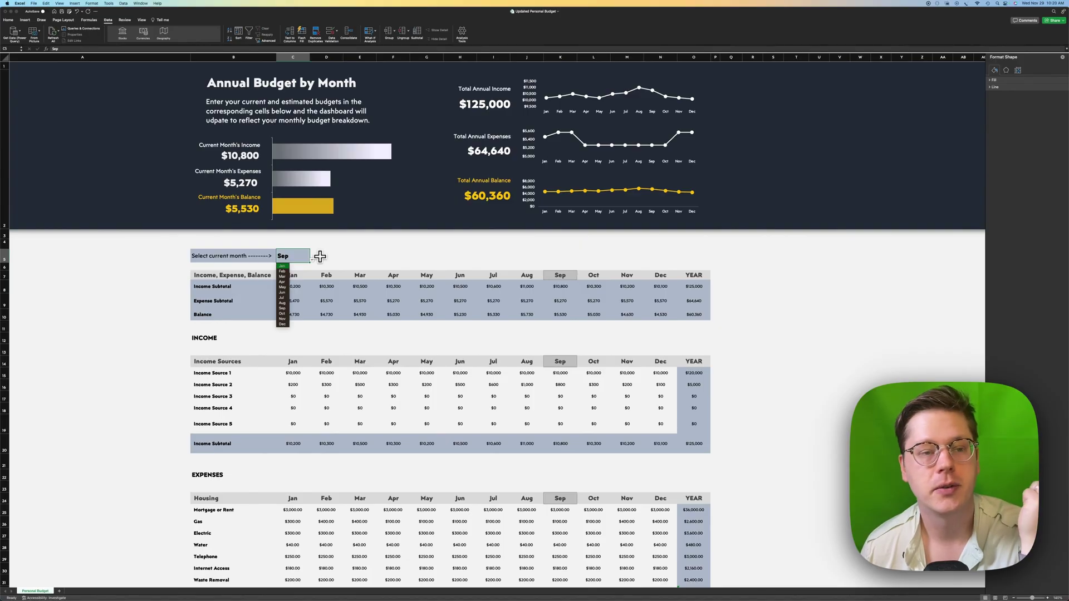
click(533, 207)
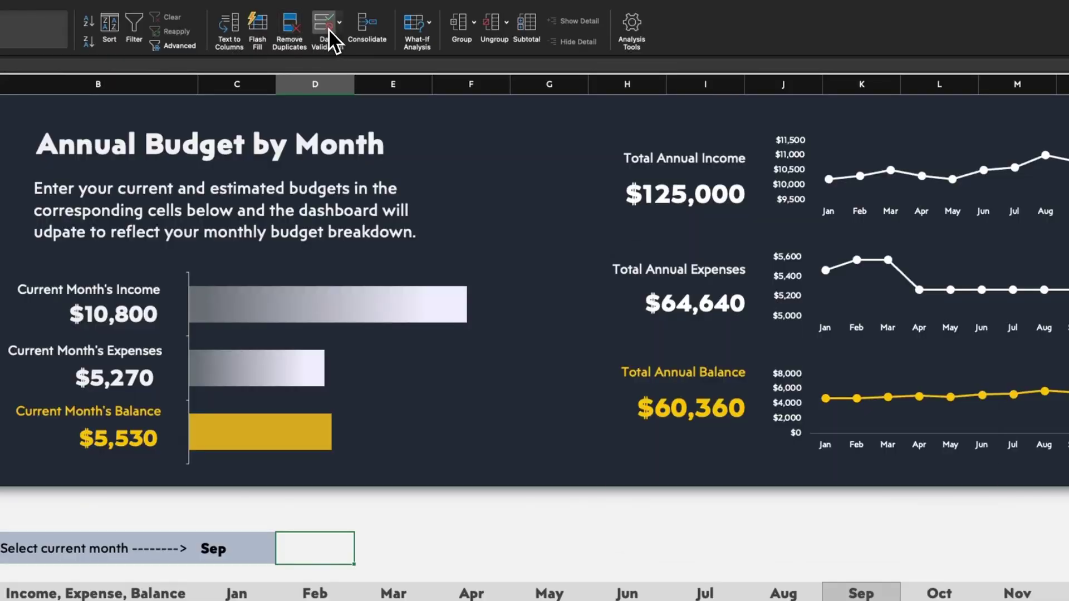
click(367, 33)
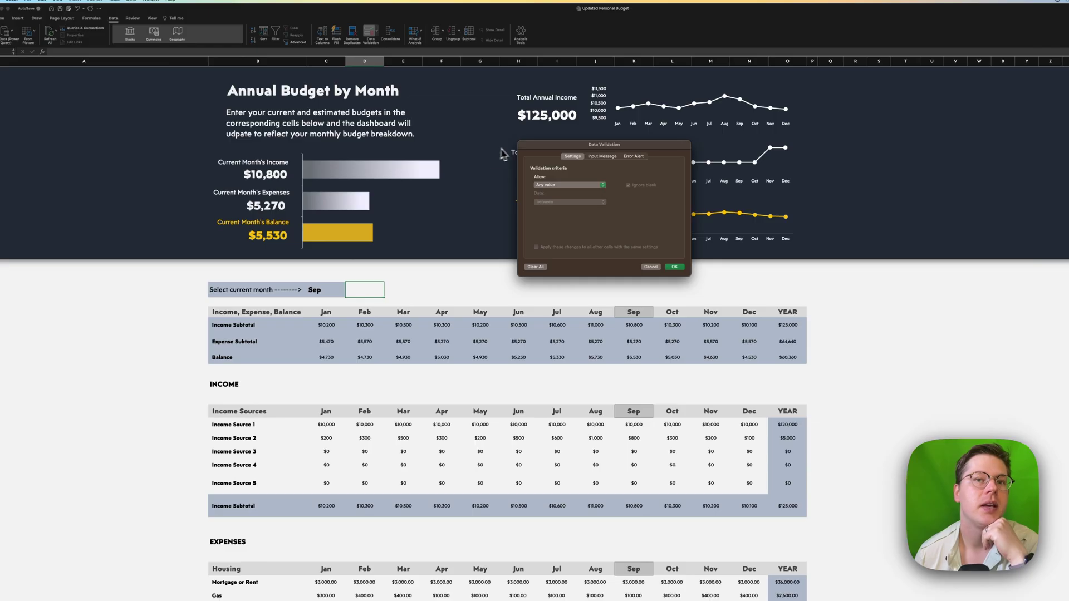
drag(528, 155, 414, 292)
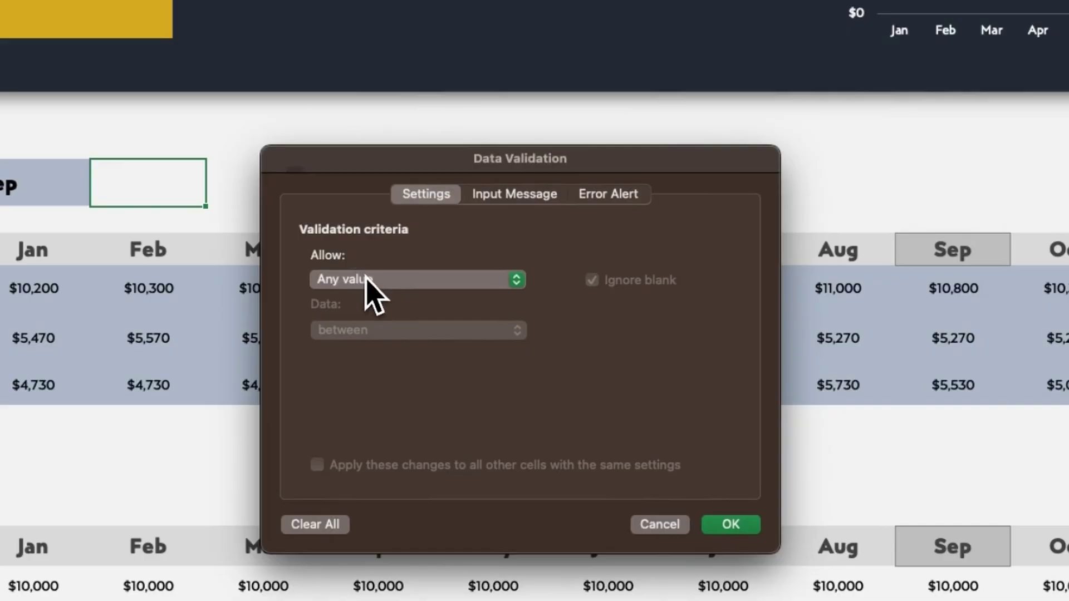
click(438, 323)
click(370, 356)
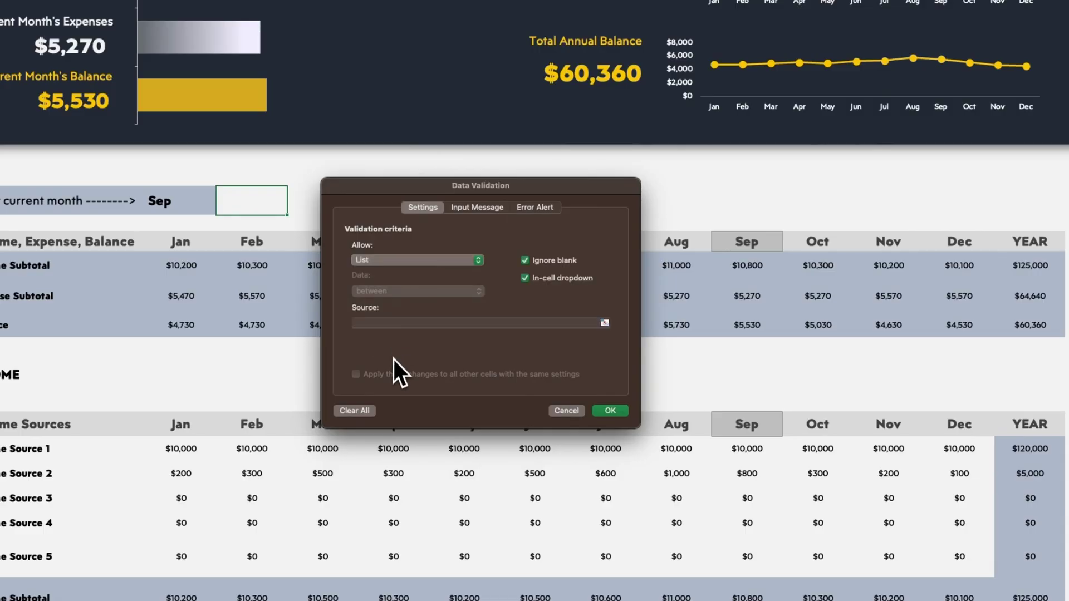
click(395, 324)
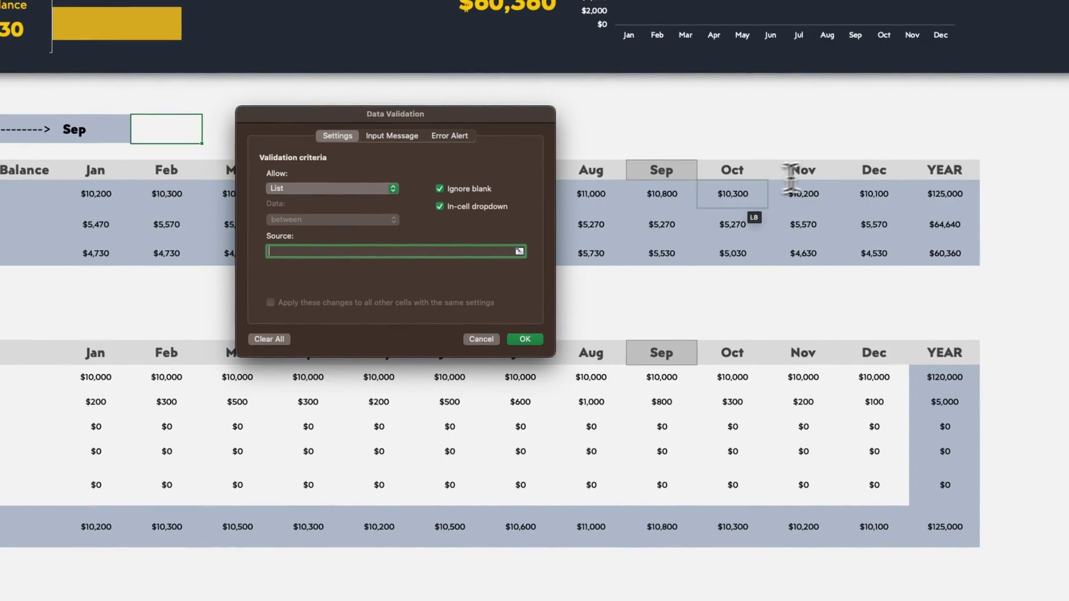
click(520, 338)
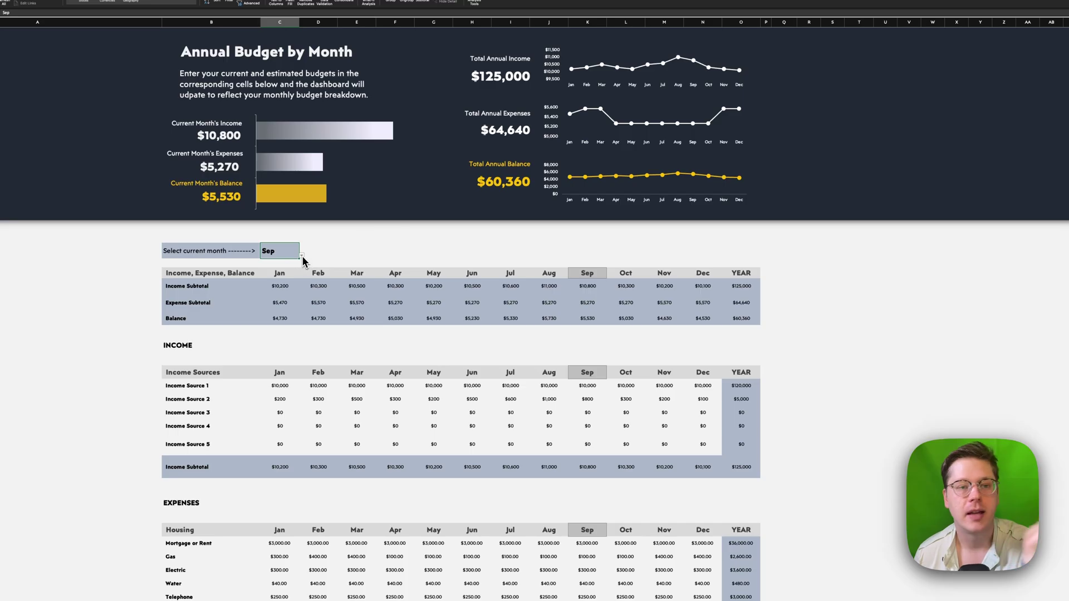
click(300, 256)
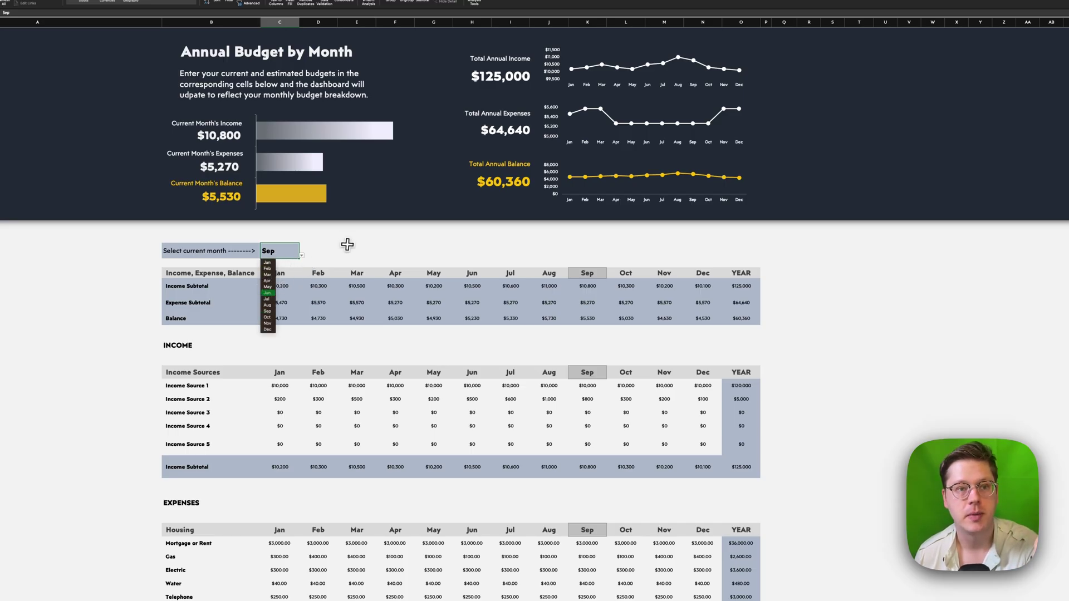
click(323, 257)
click(270, 251)
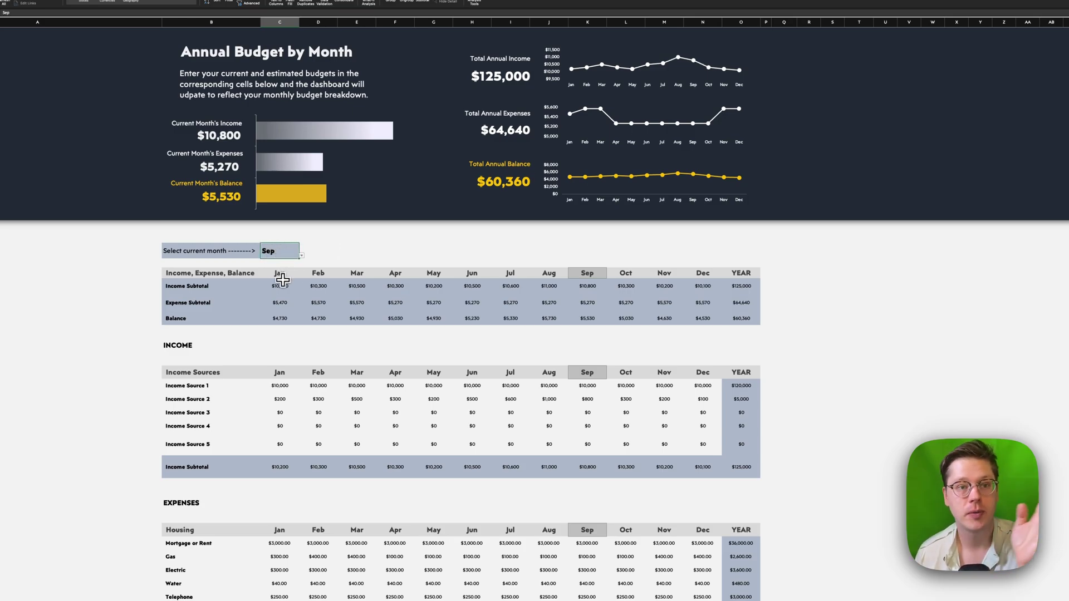
drag(281, 273, 614, 277)
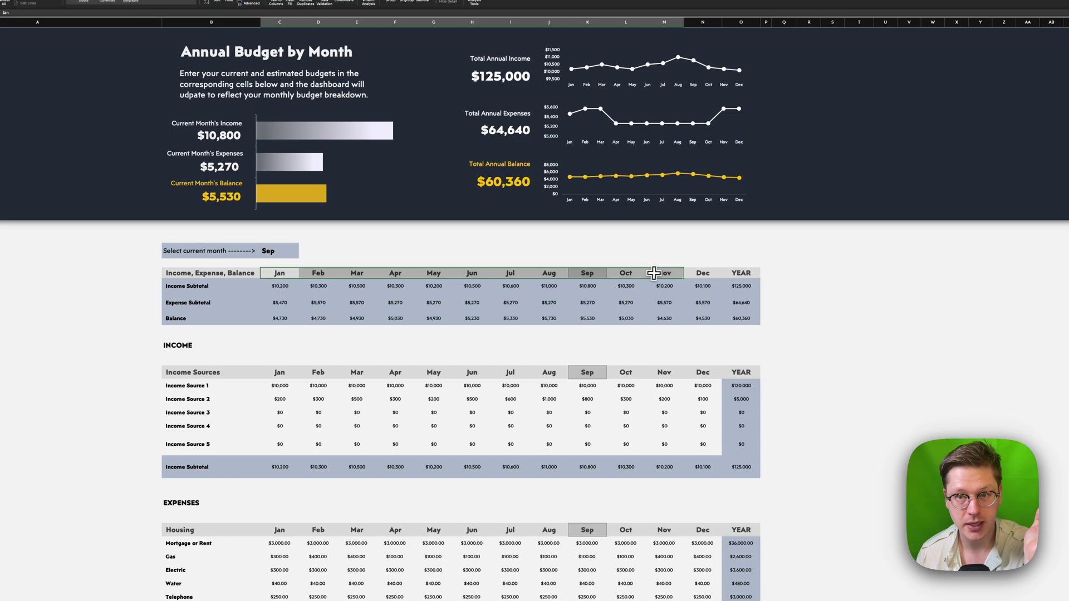
click(312, 248)
click(342, 251)
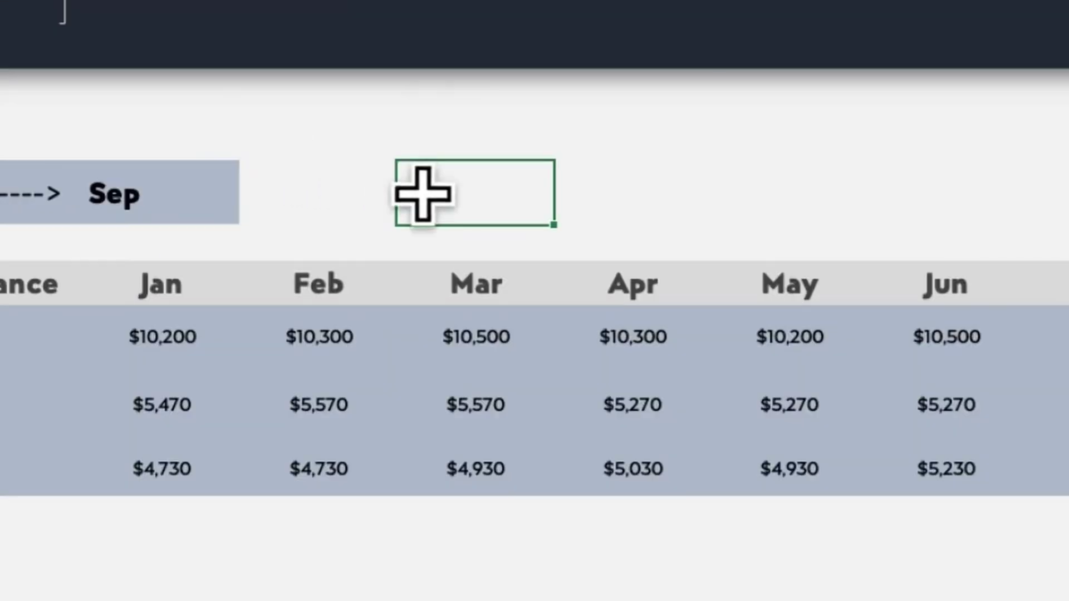
mouse_move(423, 195)
mouse_down()
mouse_move(804, 186)
mouse_move(408, 210)
mouse_up()
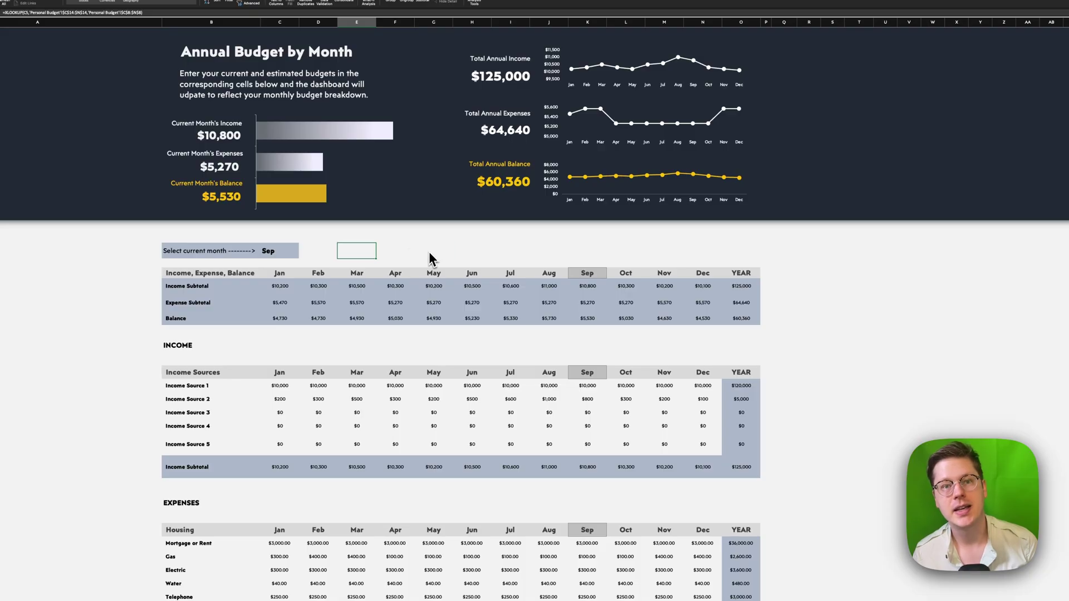
drag(430, 257, 422, 250)
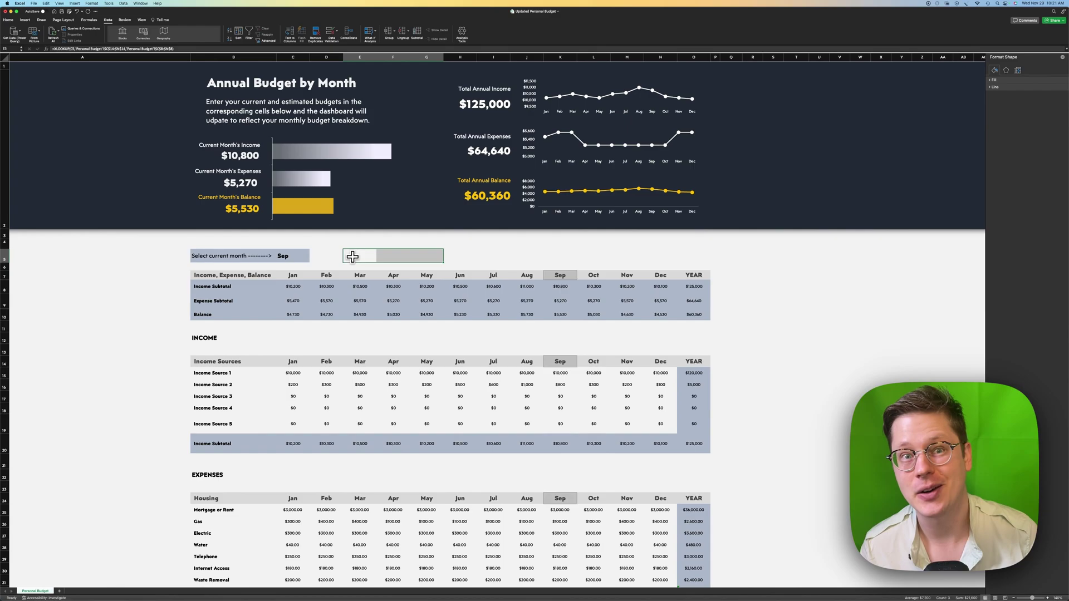
click(351, 257)
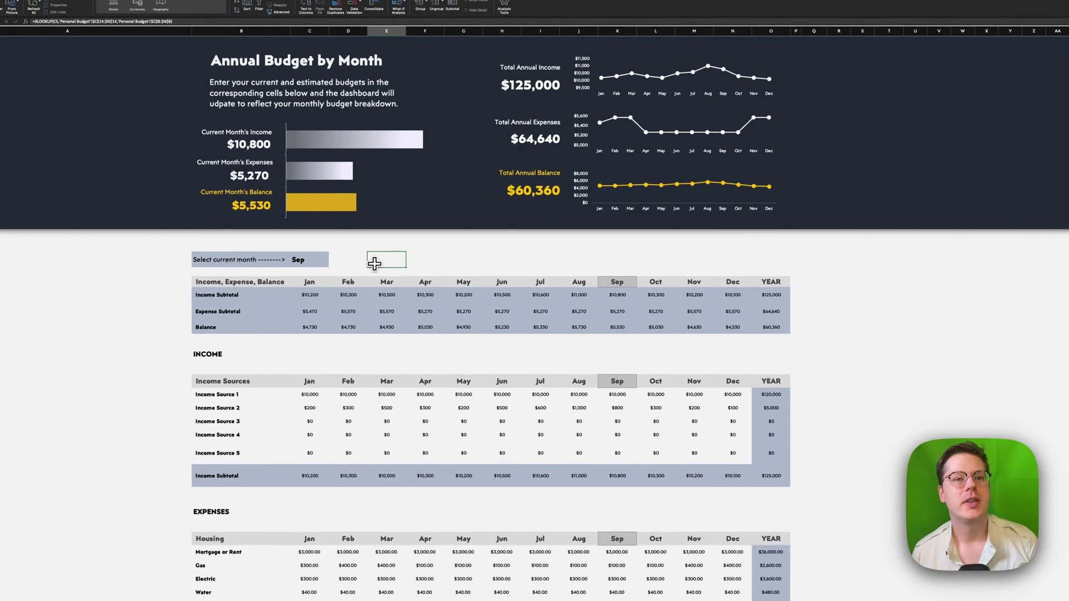
double_click(374, 264)
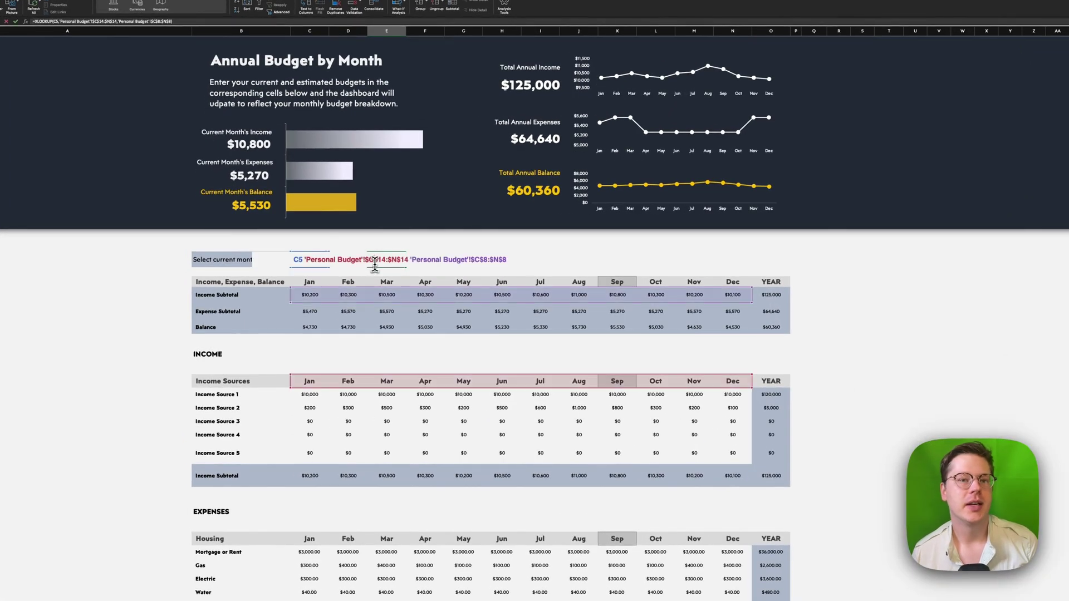
drag(626, 259, 270, 268)
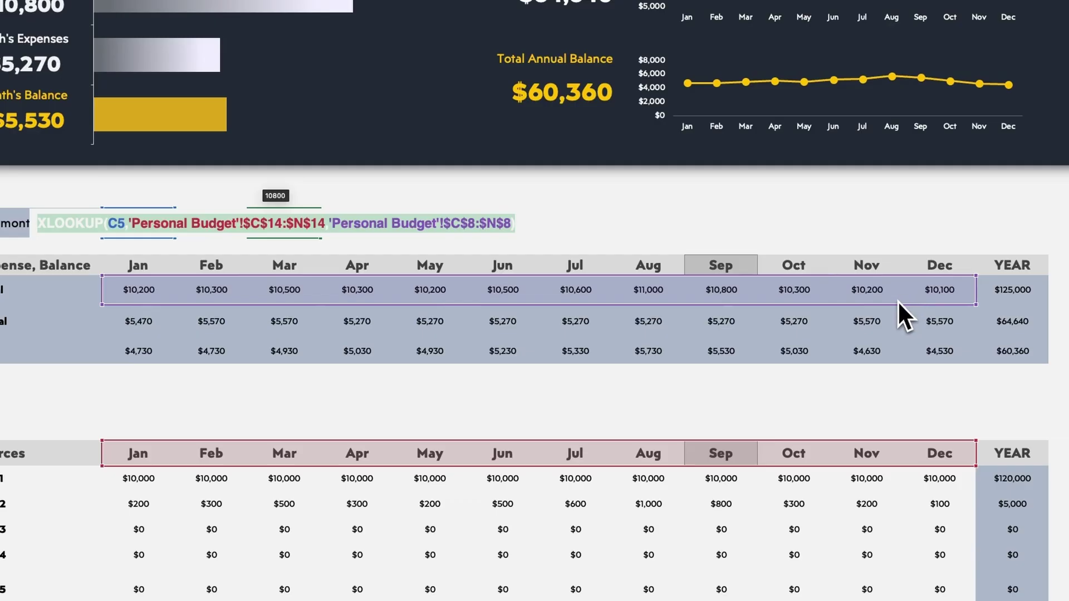
key(Tab)
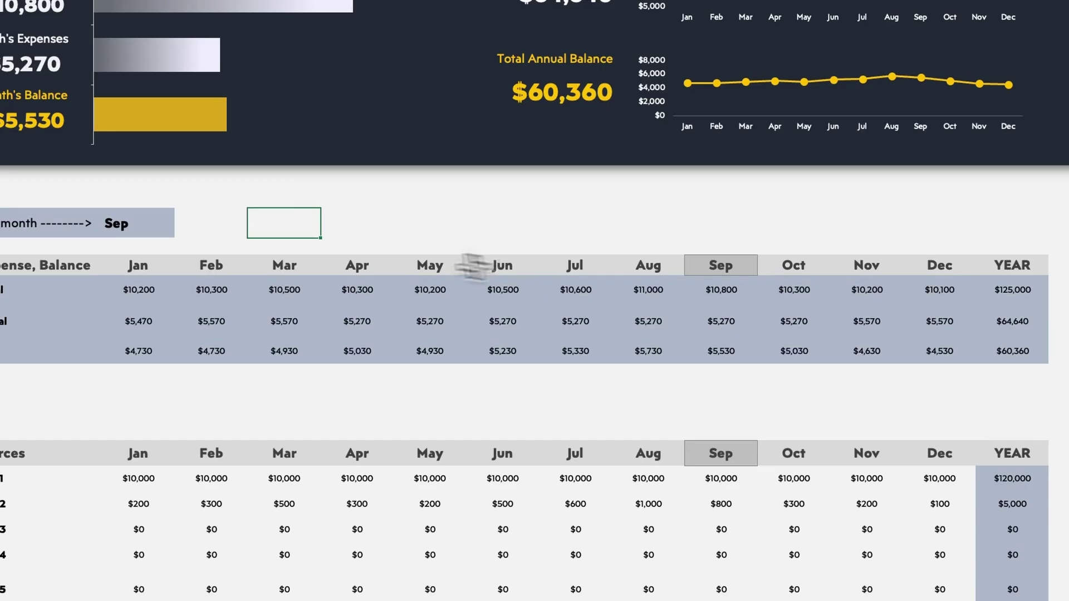
key(shift+Right)
key(shift+Right)
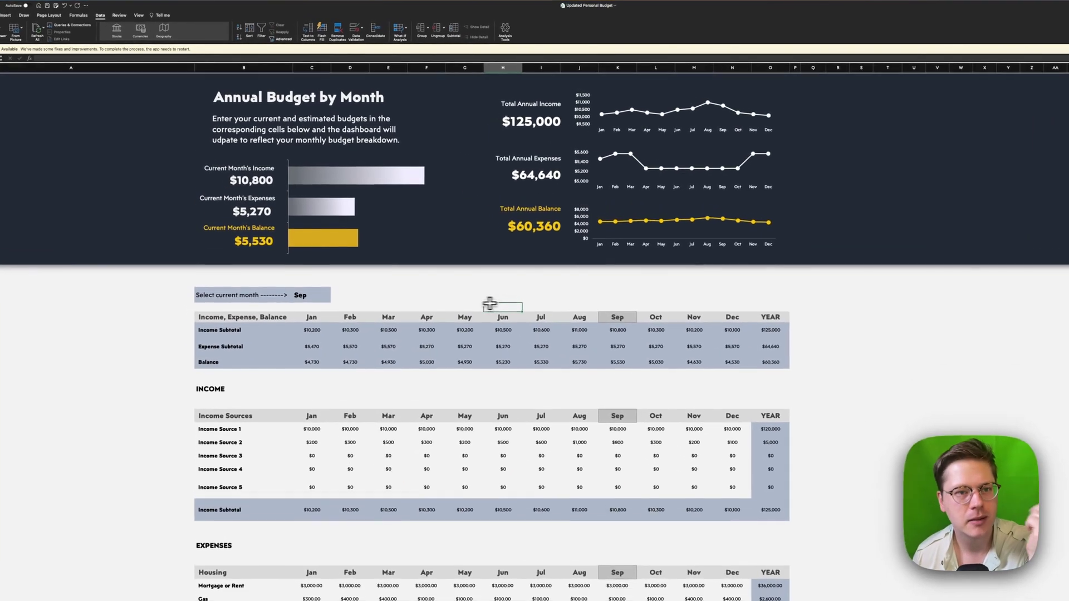
click(360, 265)
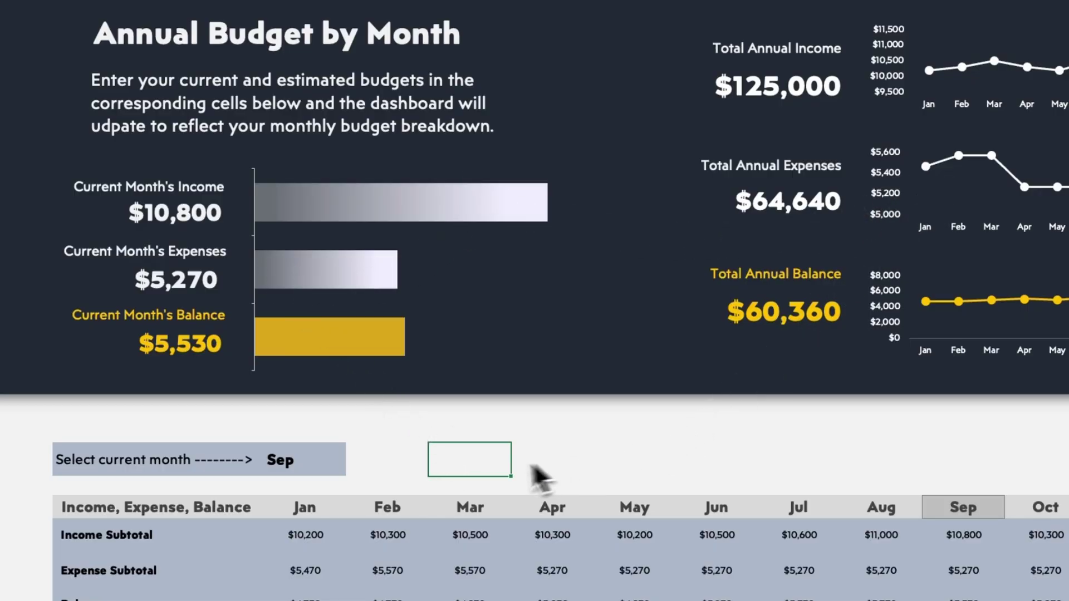
click(167, 214)
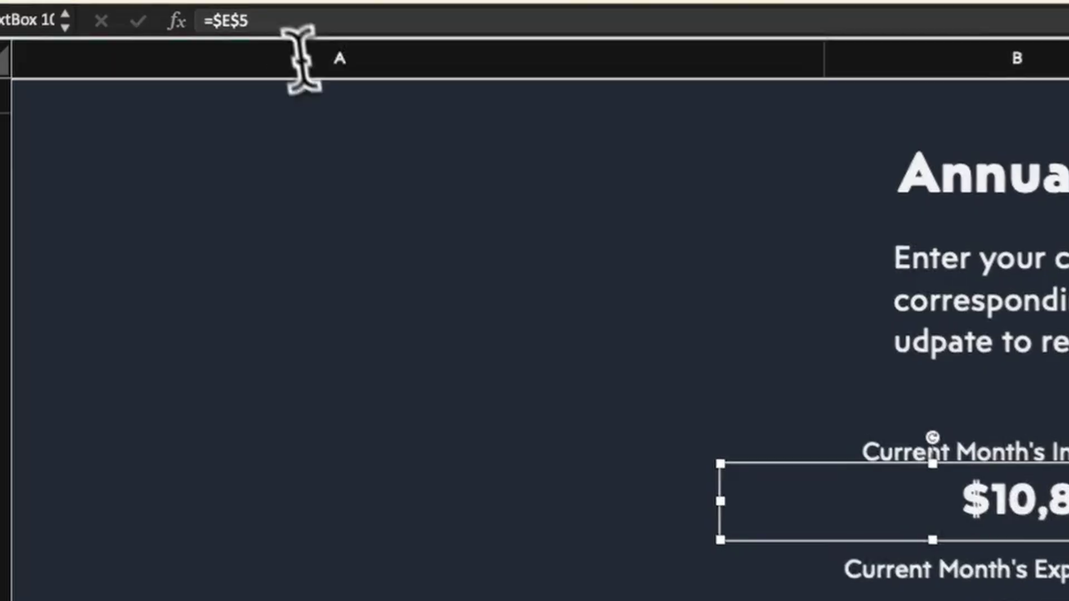
click(72, 58)
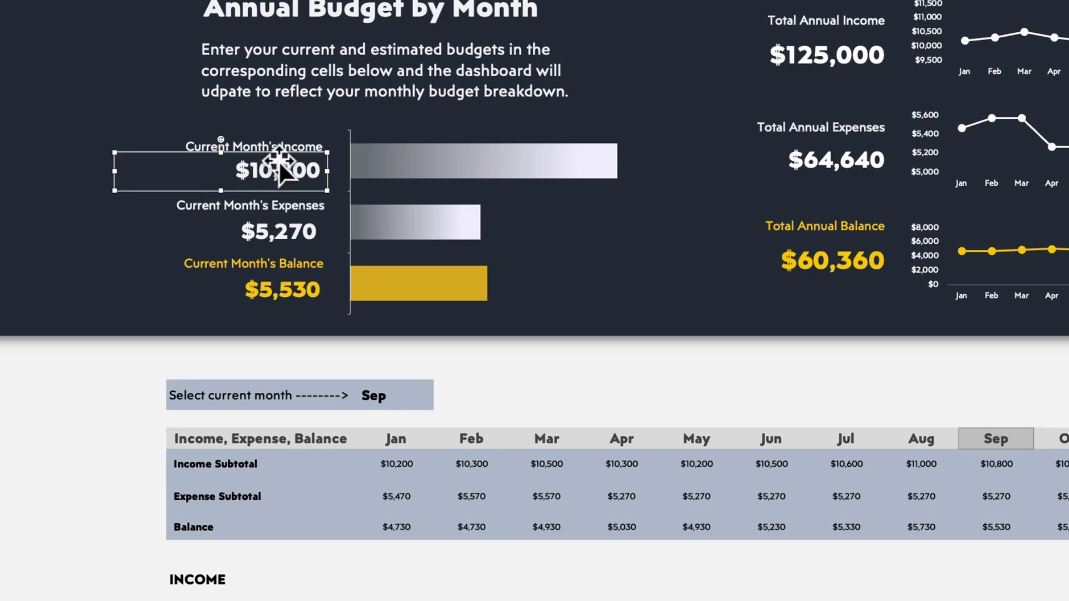
click(554, 397)
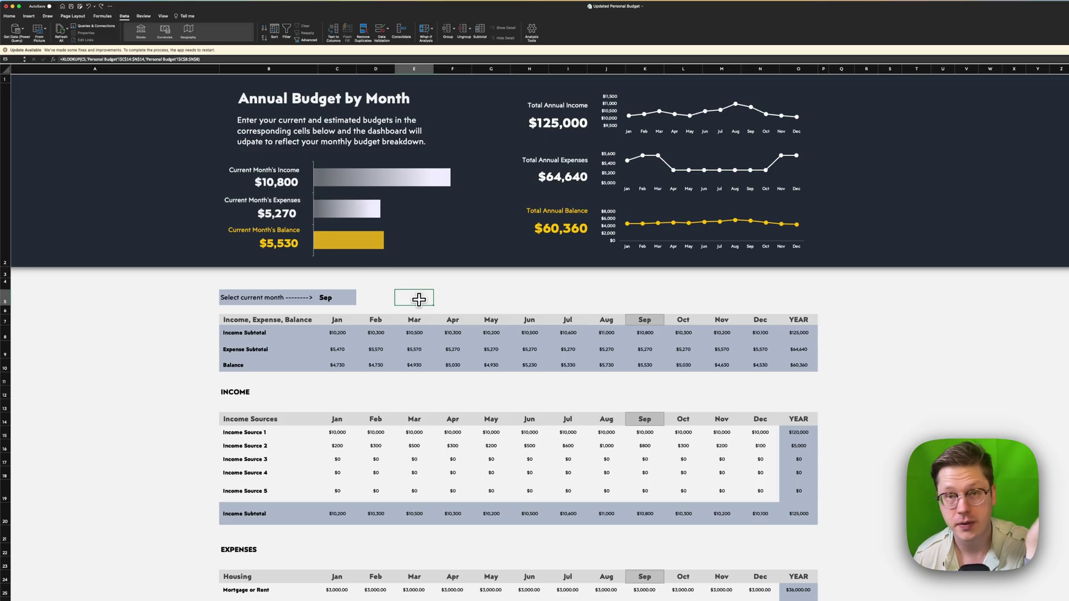
Pick Nov from the current-month drop-down so the bars show $10,200, $5,570 and $4,630.
drag(445, 290, 465, 292)
click(325, 225)
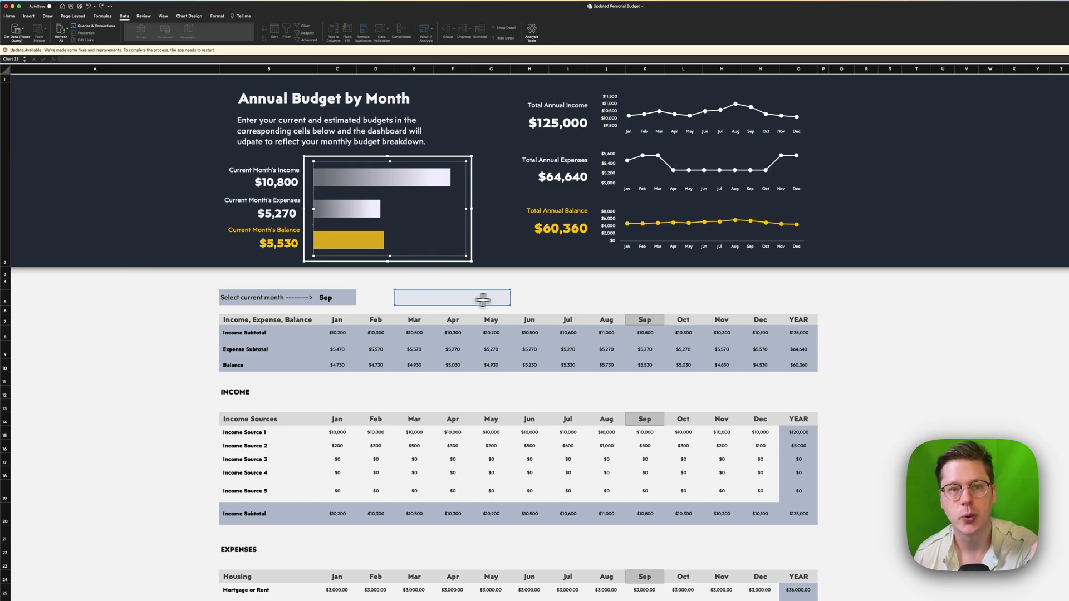
click(540, 294)
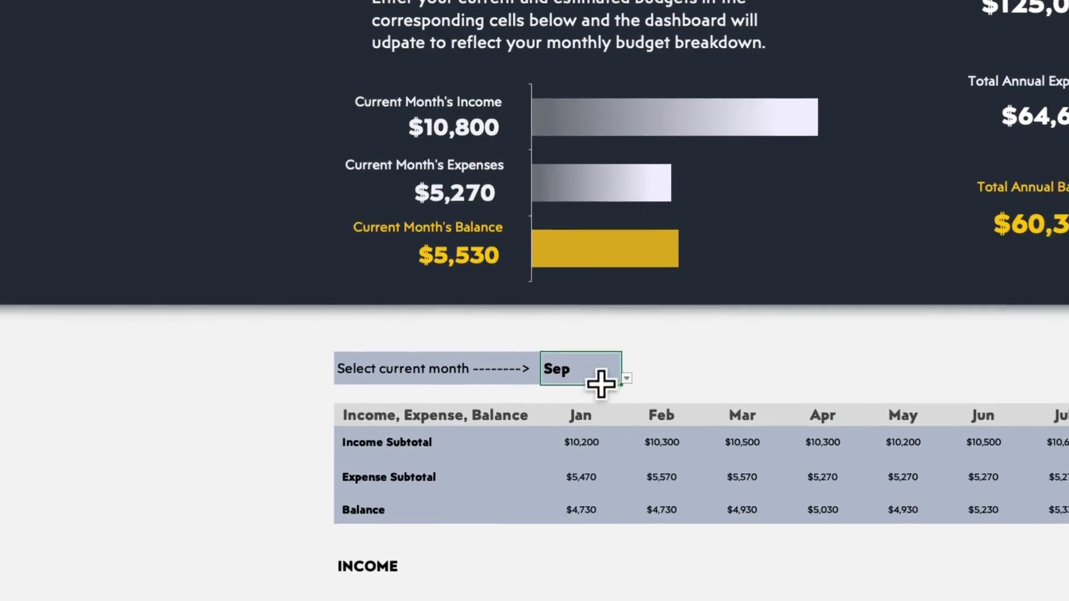
click(301, 268)
click(310, 268)
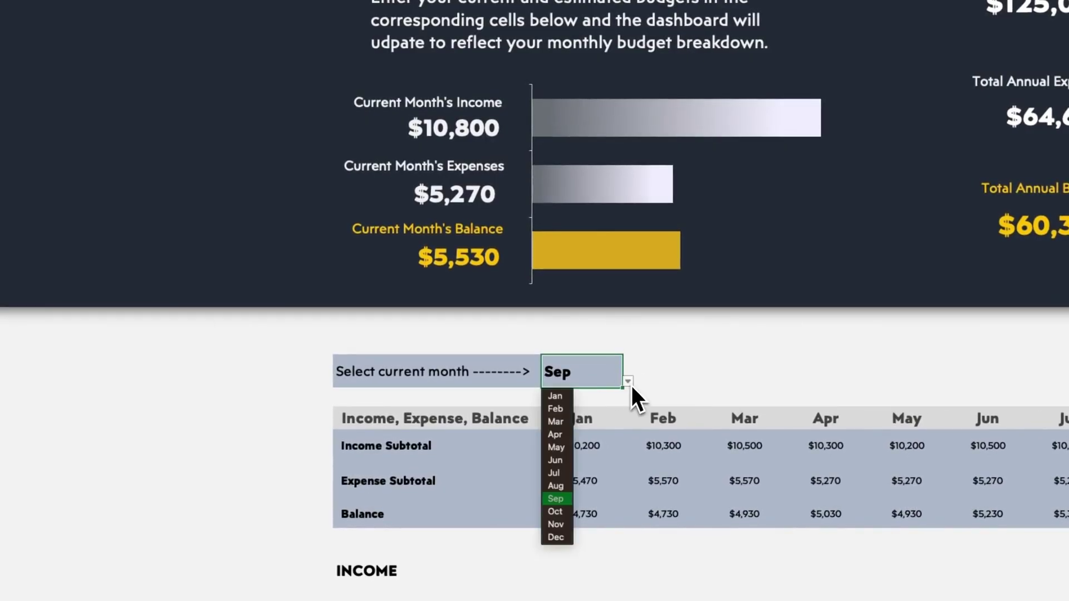
click(546, 463)
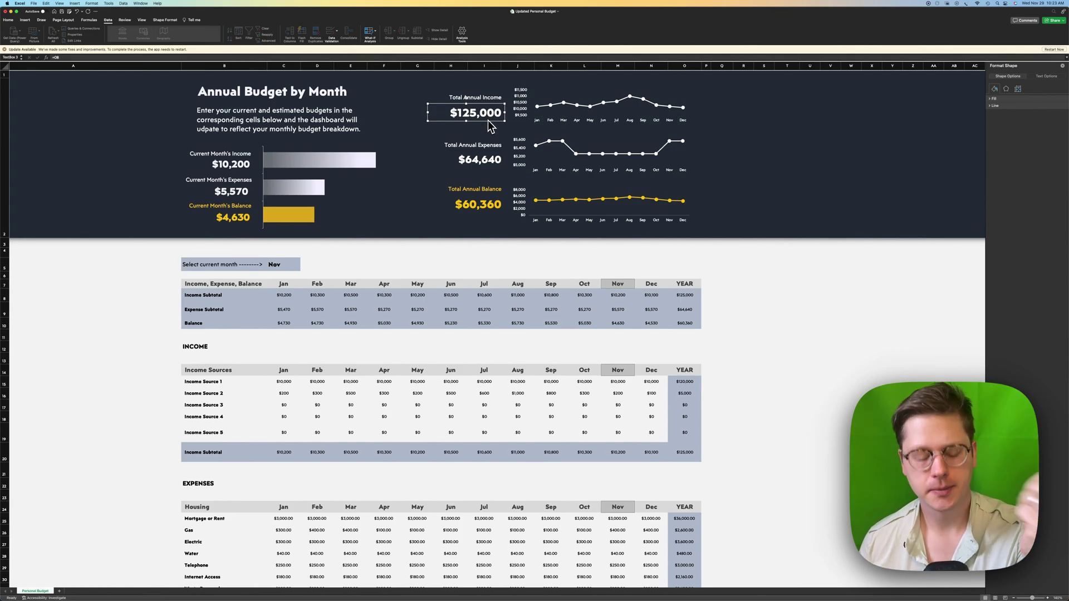
Select the Total Annual Income chart's data line to open Format Data Series.
scroll(485, 123, left, 2)
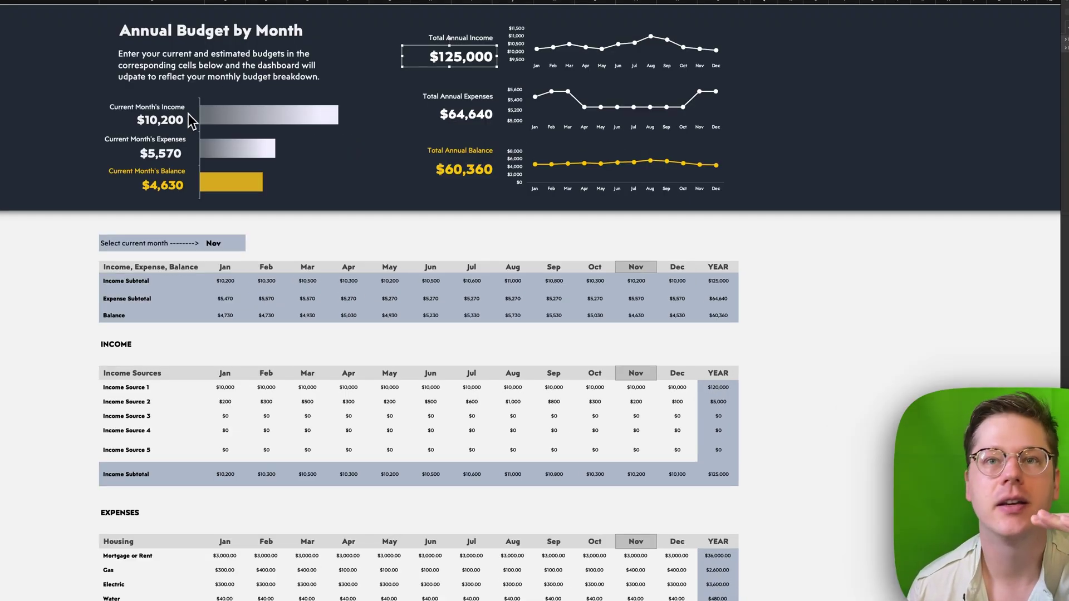
scroll(271, 164, right, 1)
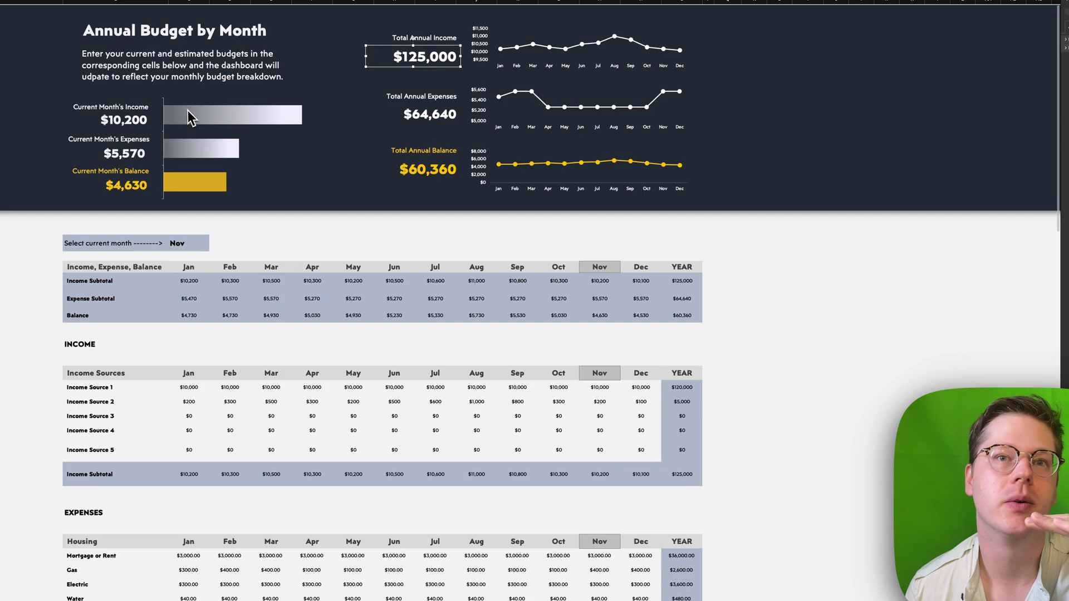
click(518, 47)
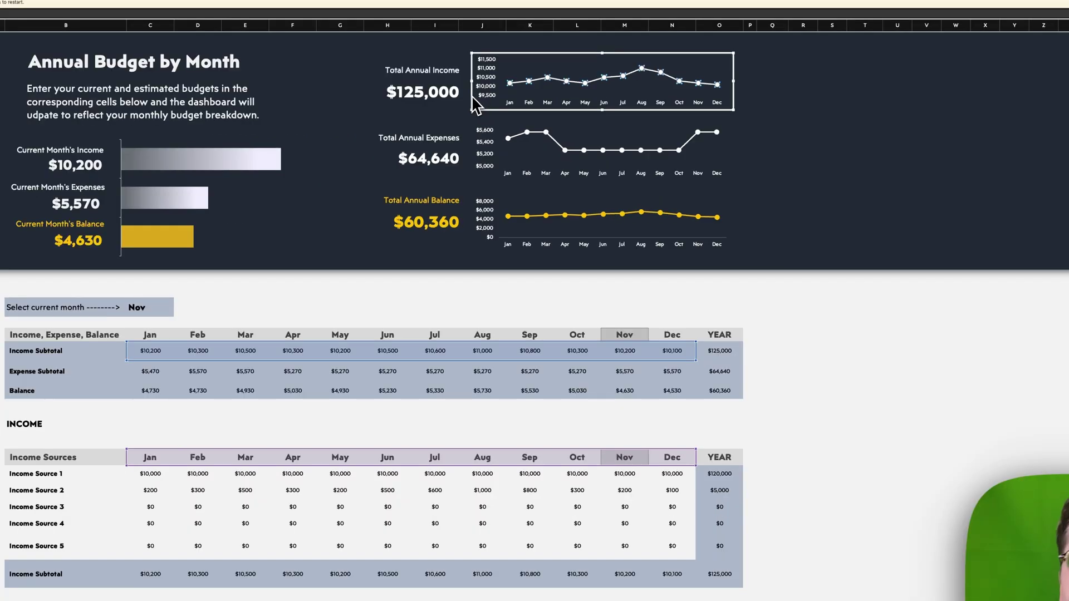
mouse_move(479, 99)
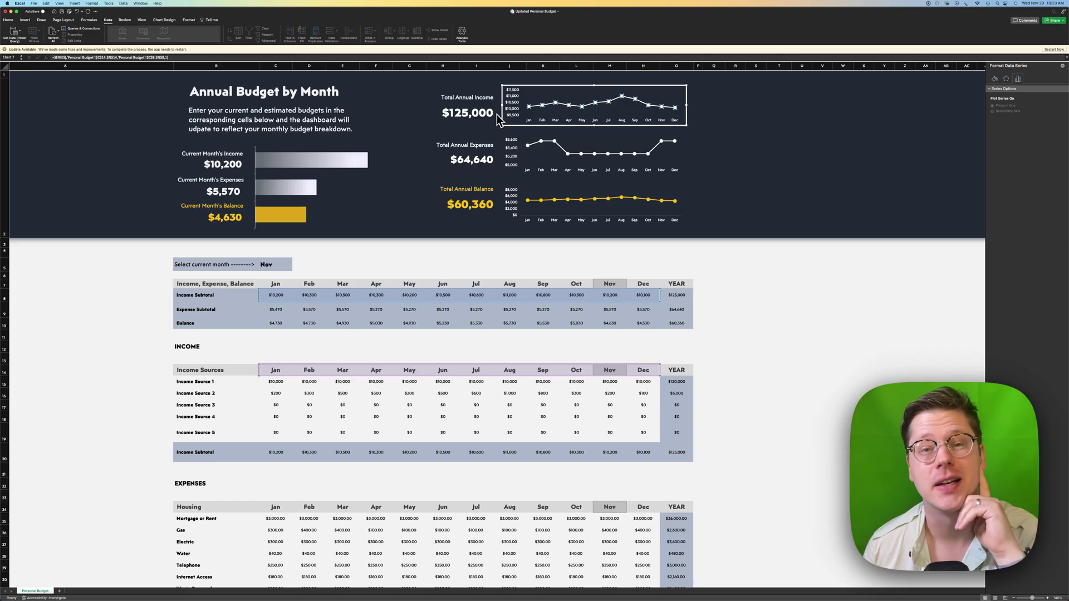
Nudge the dark dashboard background rectangle slightly to the left.
click(97, 183)
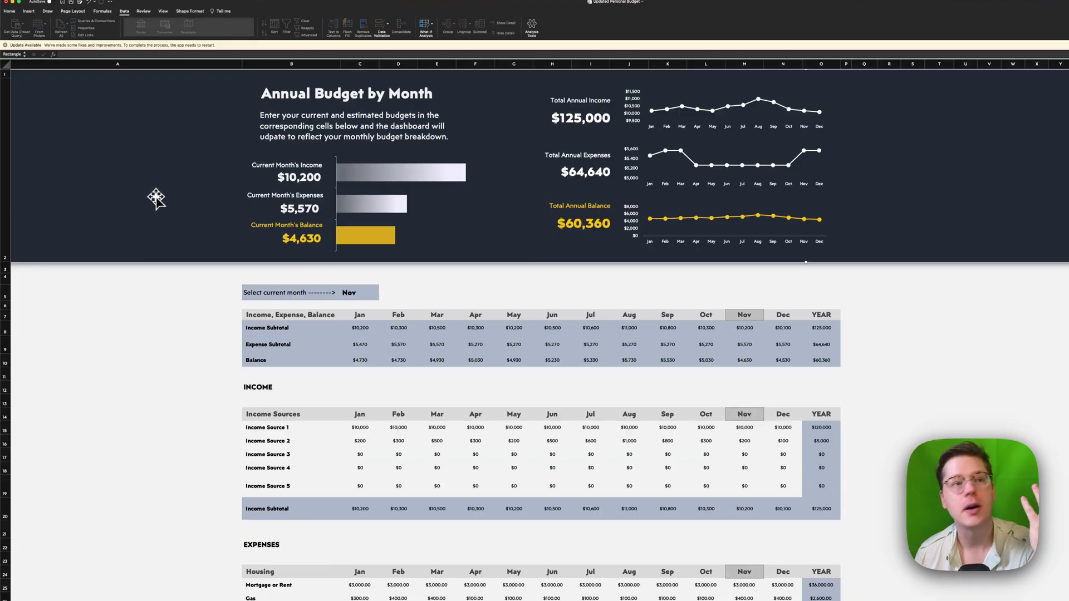
mouse_move(156, 197)
mouse_down()
mouse_move(155, 207)
mouse_move(148, 179)
mouse_move(167, 203)
mouse_move(136, 192)
mouse_up()
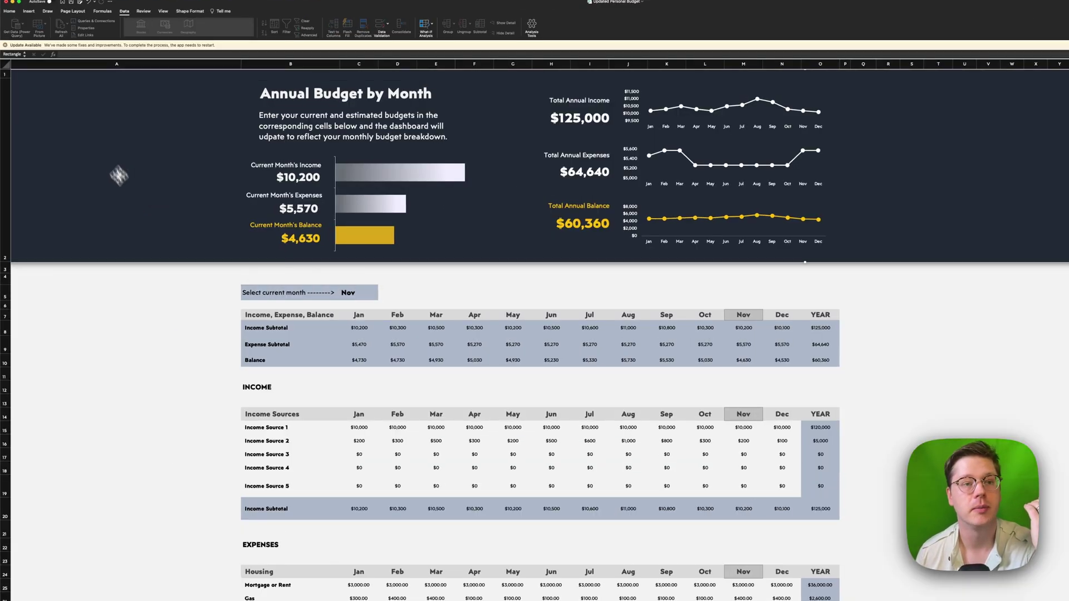
click(137, 278)
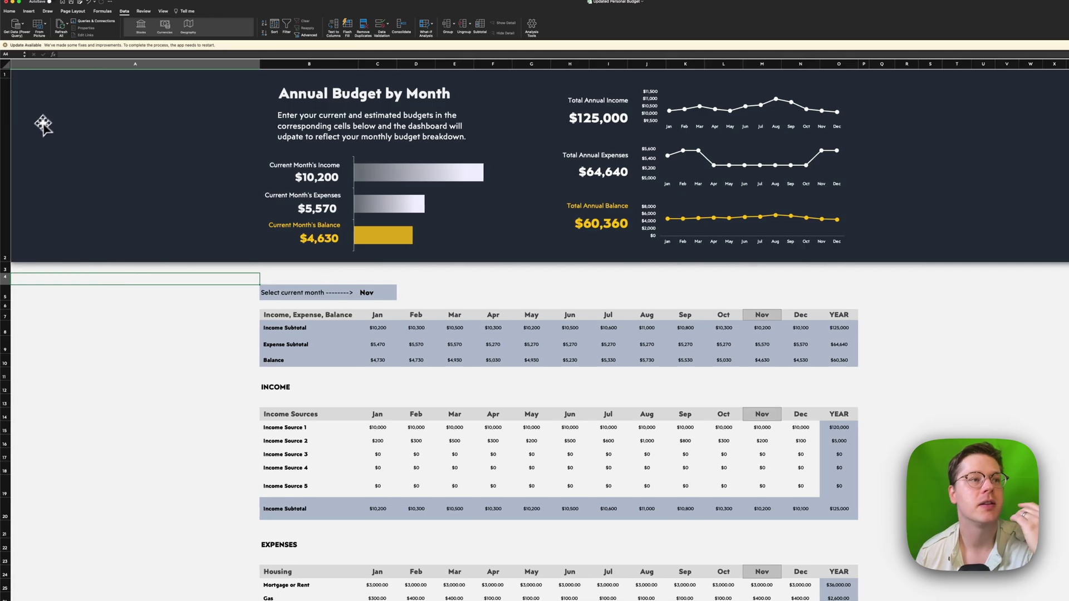
Show the rectangle's shadow settings: 31% transparency, 19 pt blur, 90° angle, 3 pt distance.
click(42, 174)
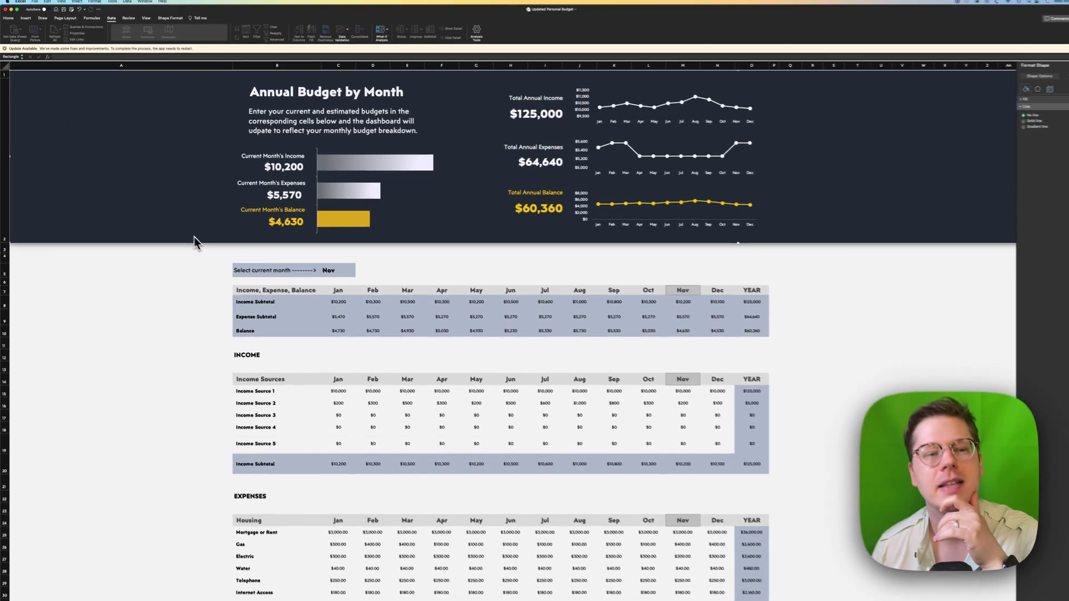
double_click(224, 261)
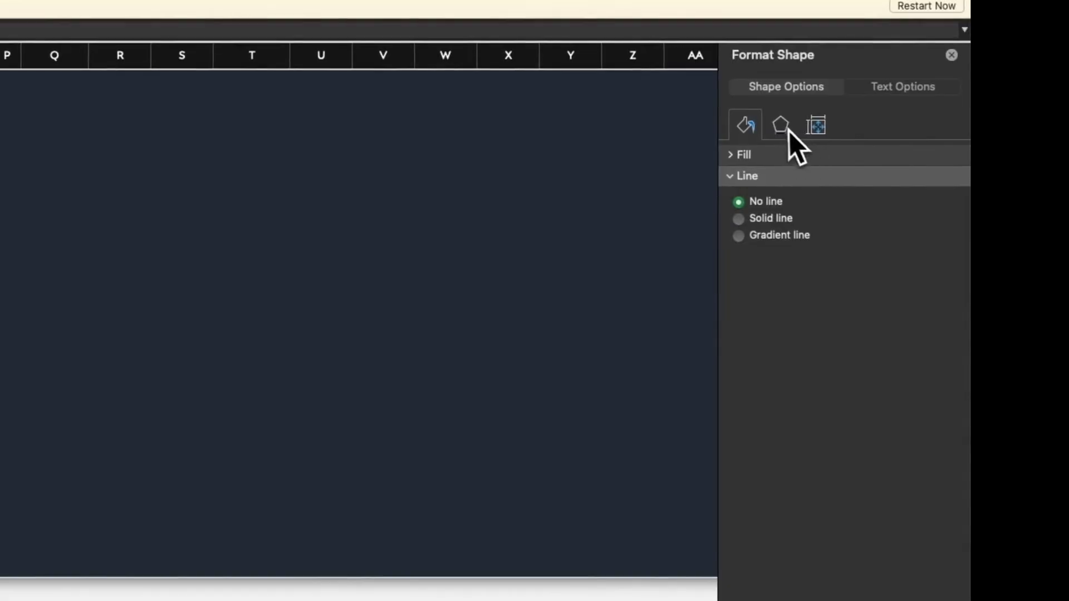
click(1014, 96)
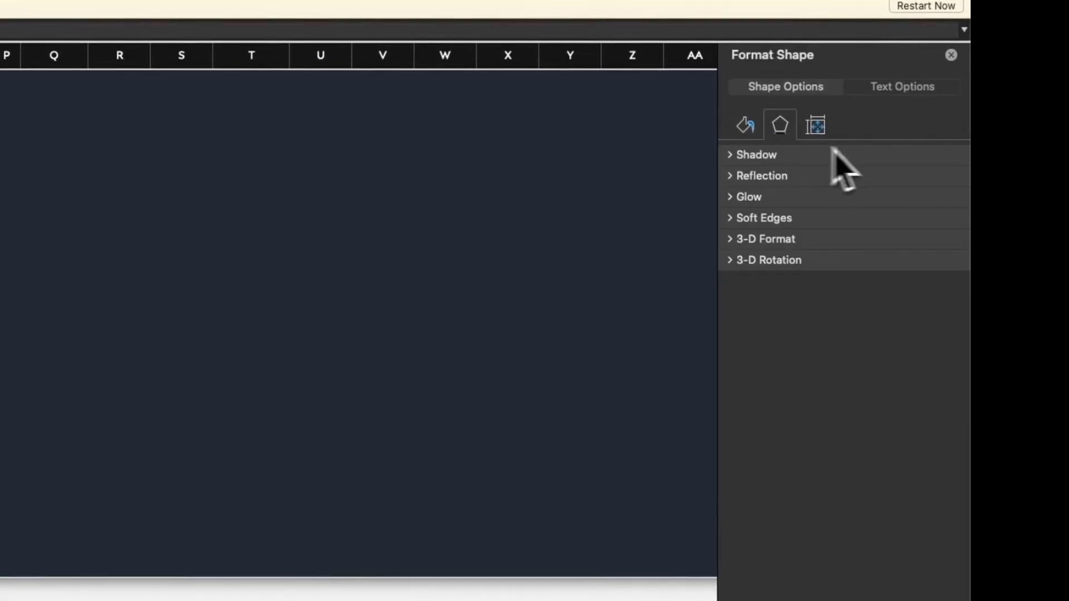
click(778, 156)
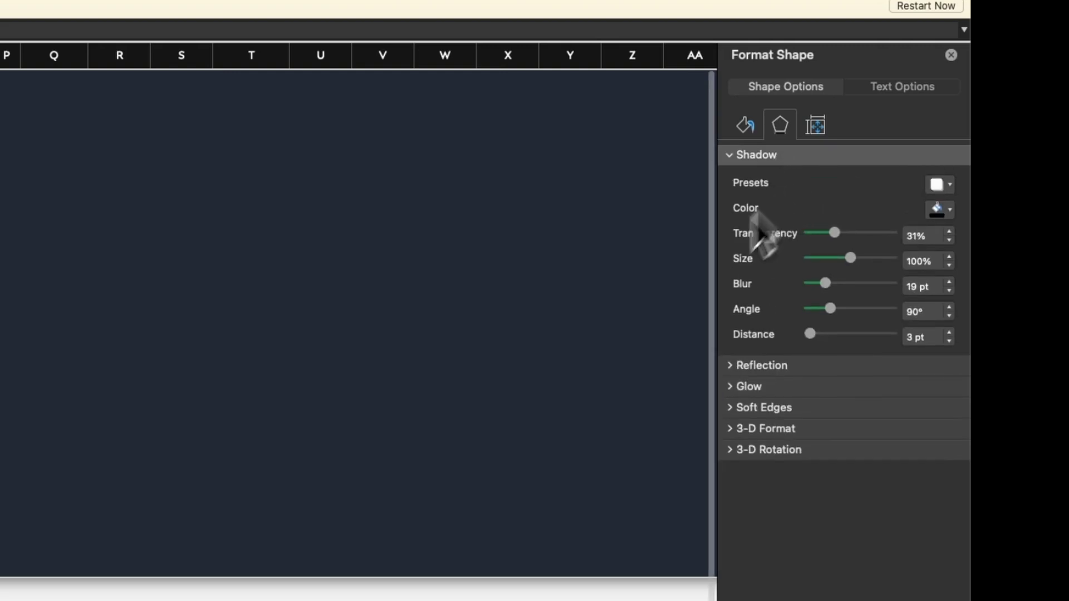